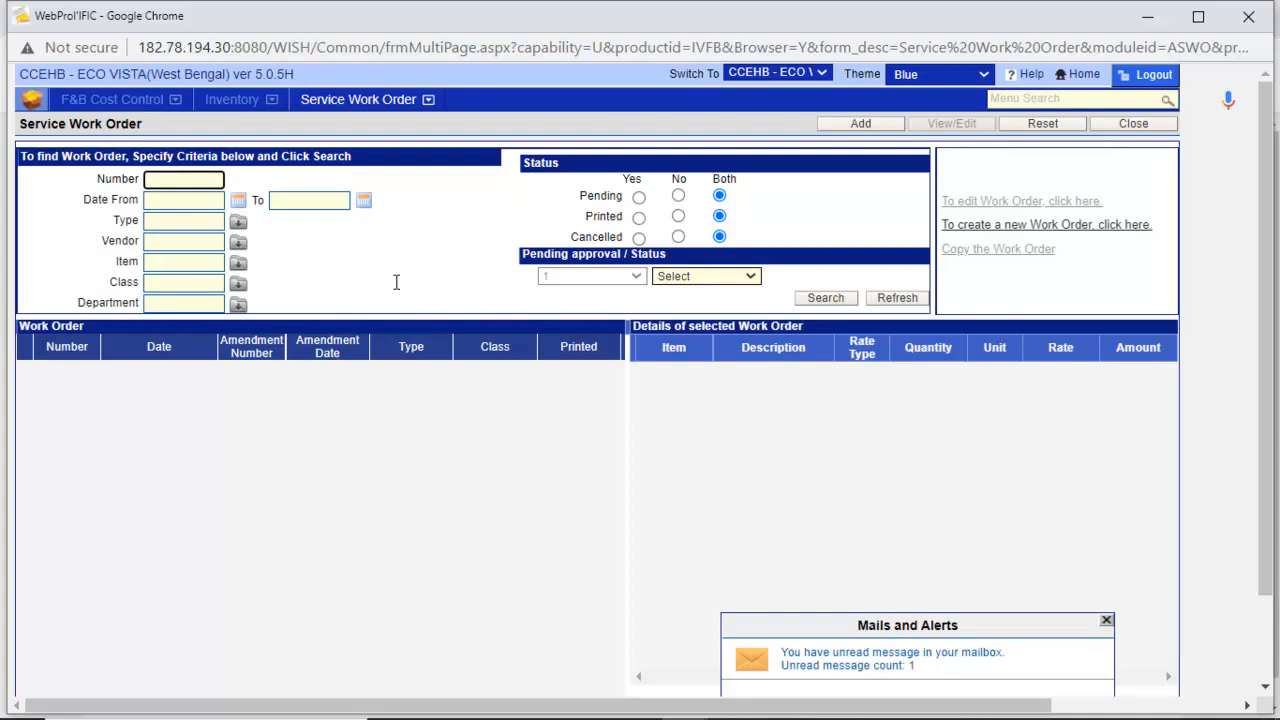
- Search for work orders dated from 16/11/2020 to 16/11/2020 and open the second result for viewing
left_click(238, 200)
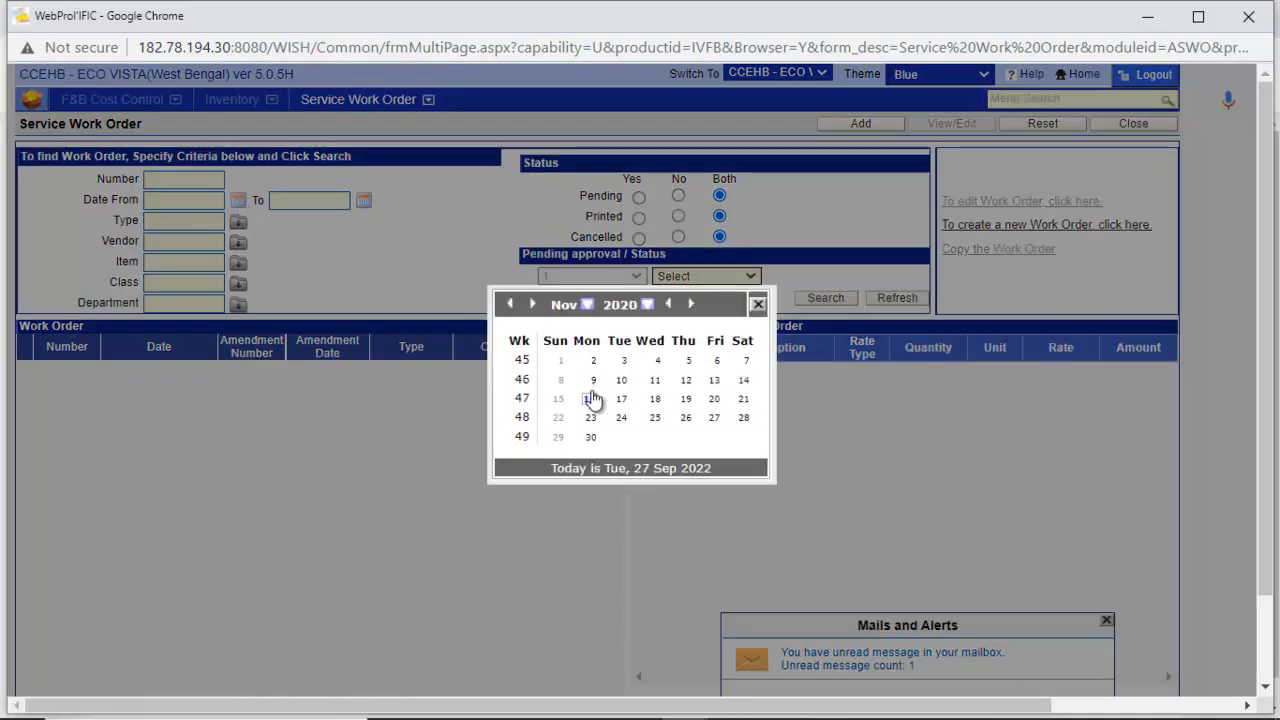
left_click(590, 398)
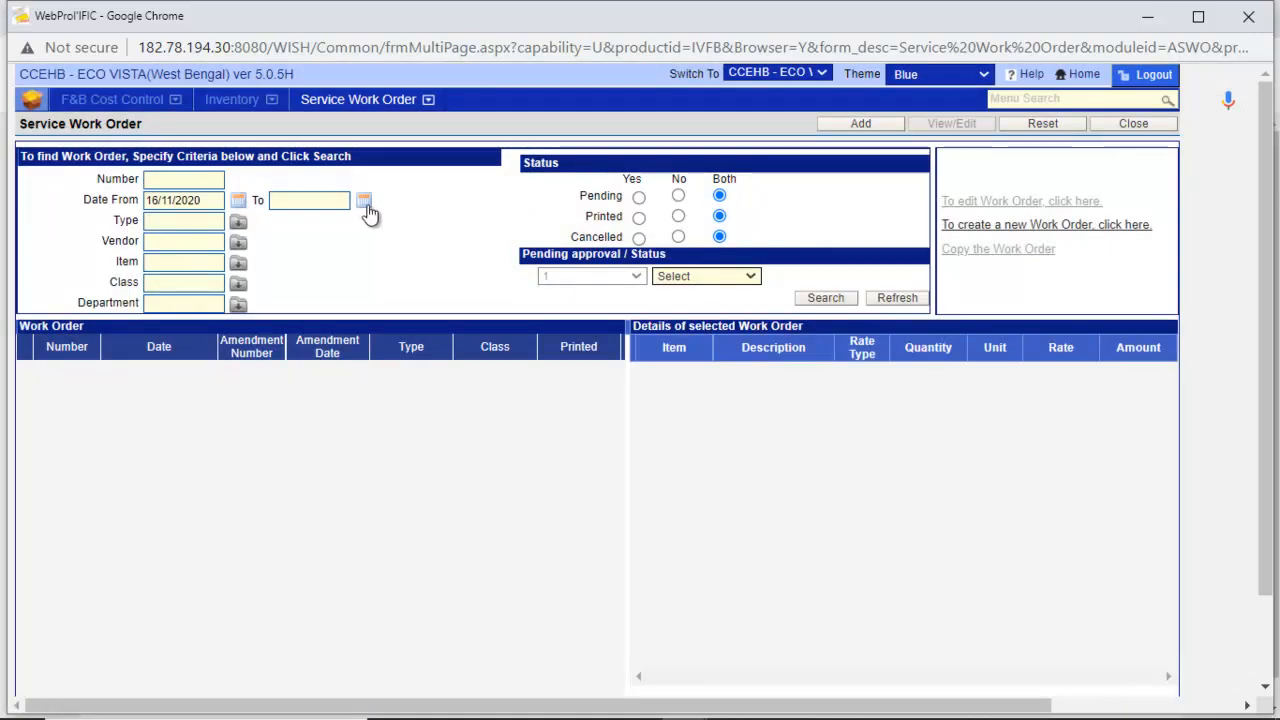
left_click(365, 205)
left_click(591, 405)
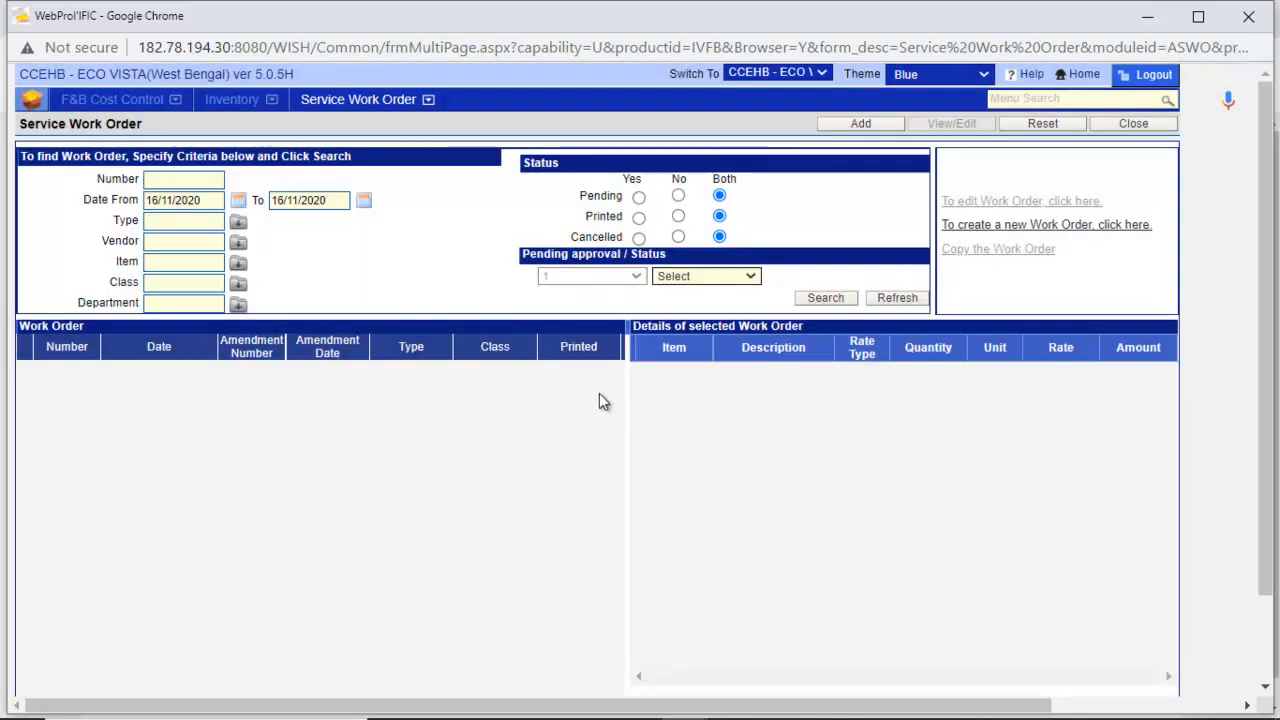
left_click(818, 303)
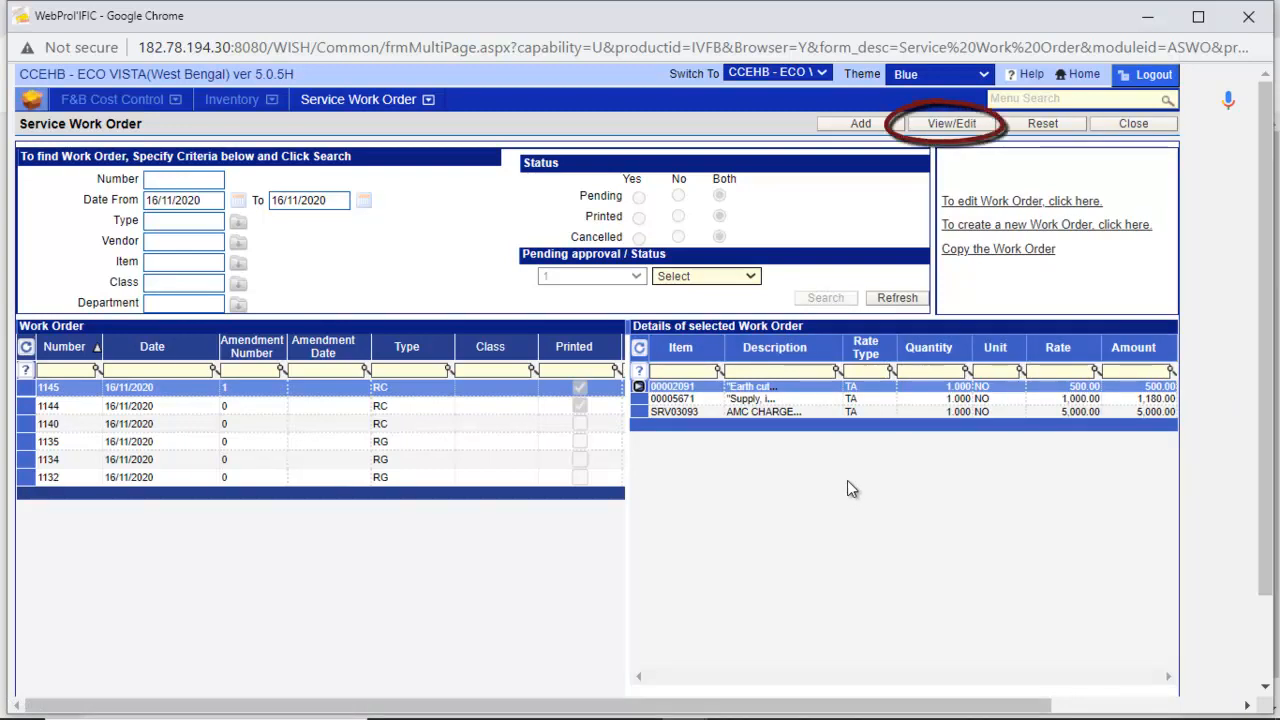
left_click(519, 415)
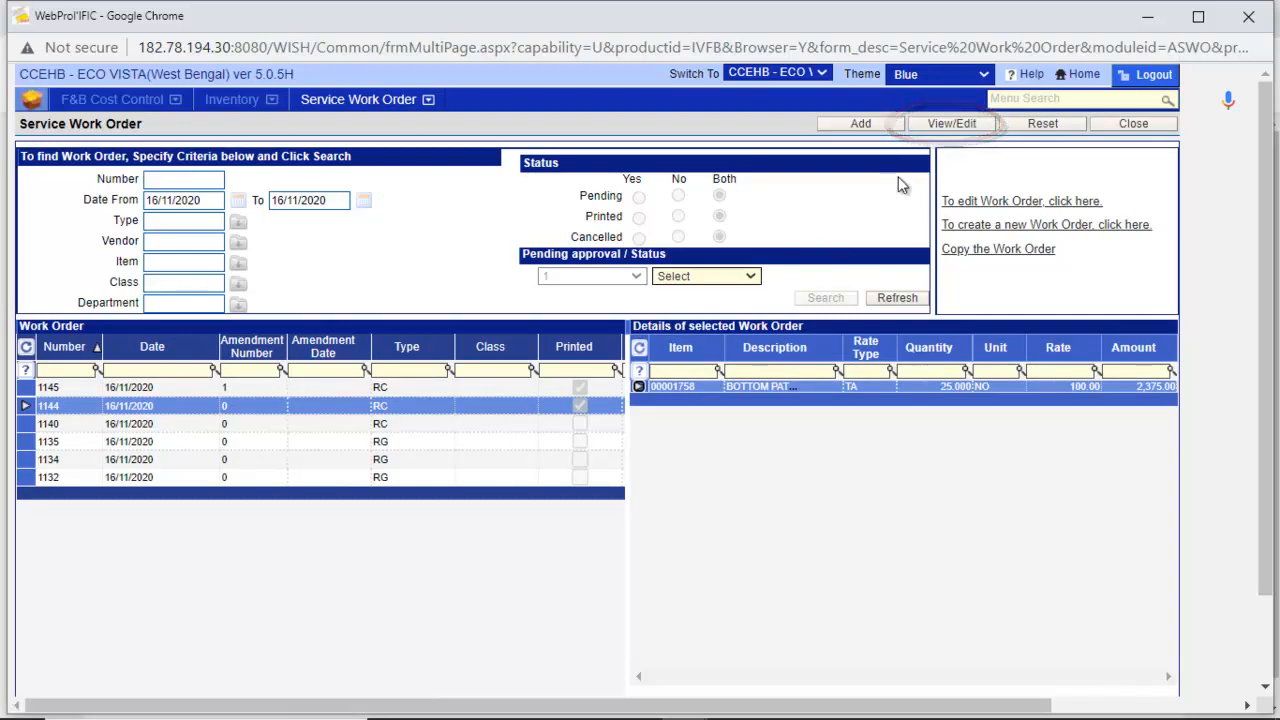
left_click(946, 126)
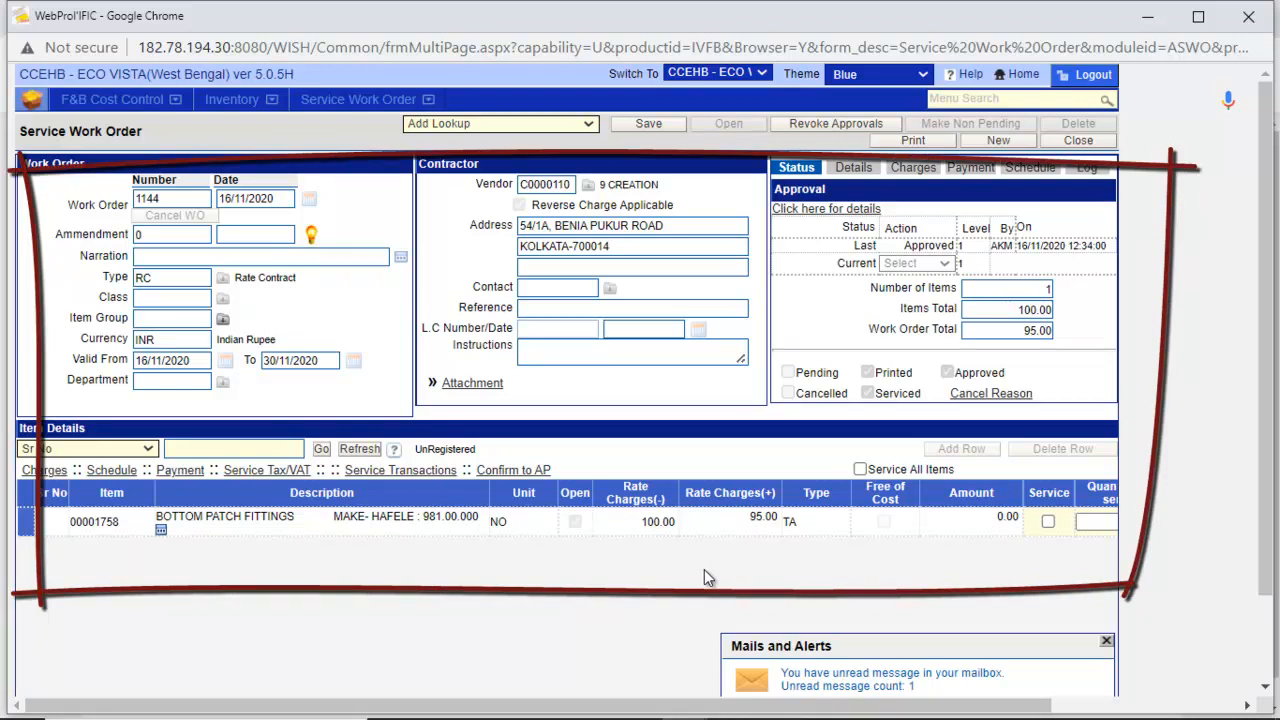
- Start a new service work order and enter "Anual maintainence" as its narration
left_click(1015, 141)
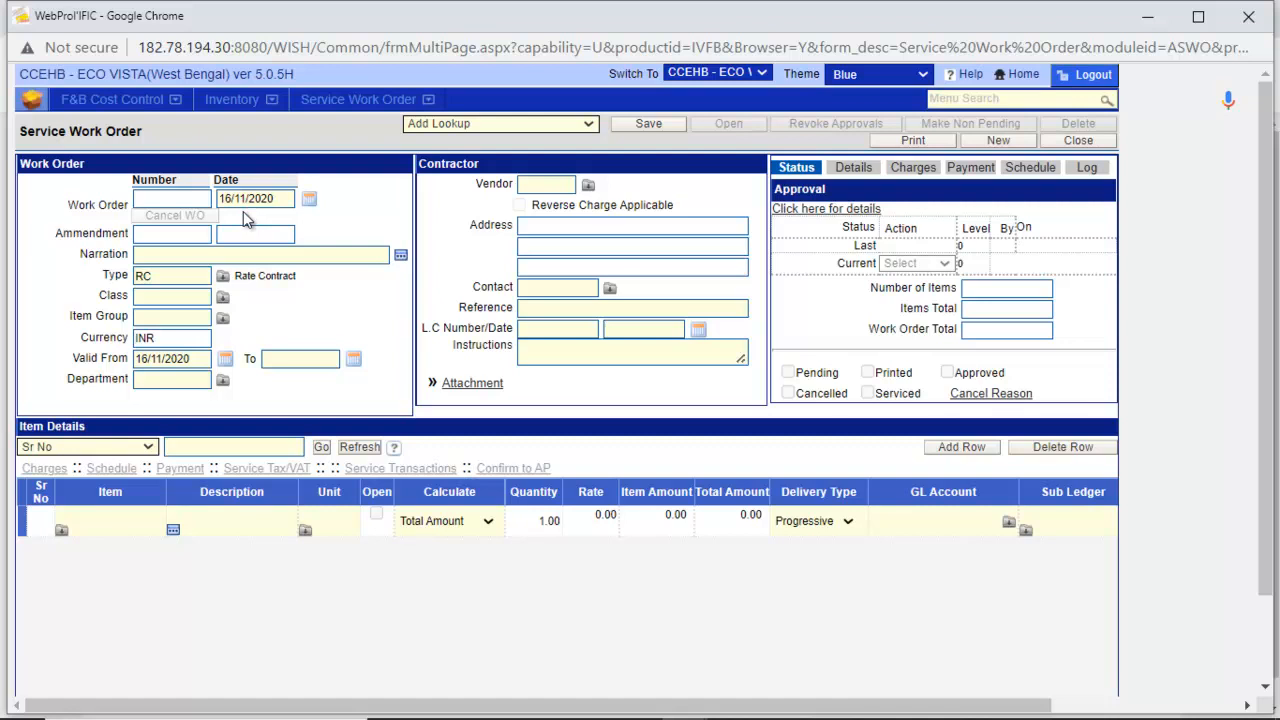
left_click(214, 256)
type("A")
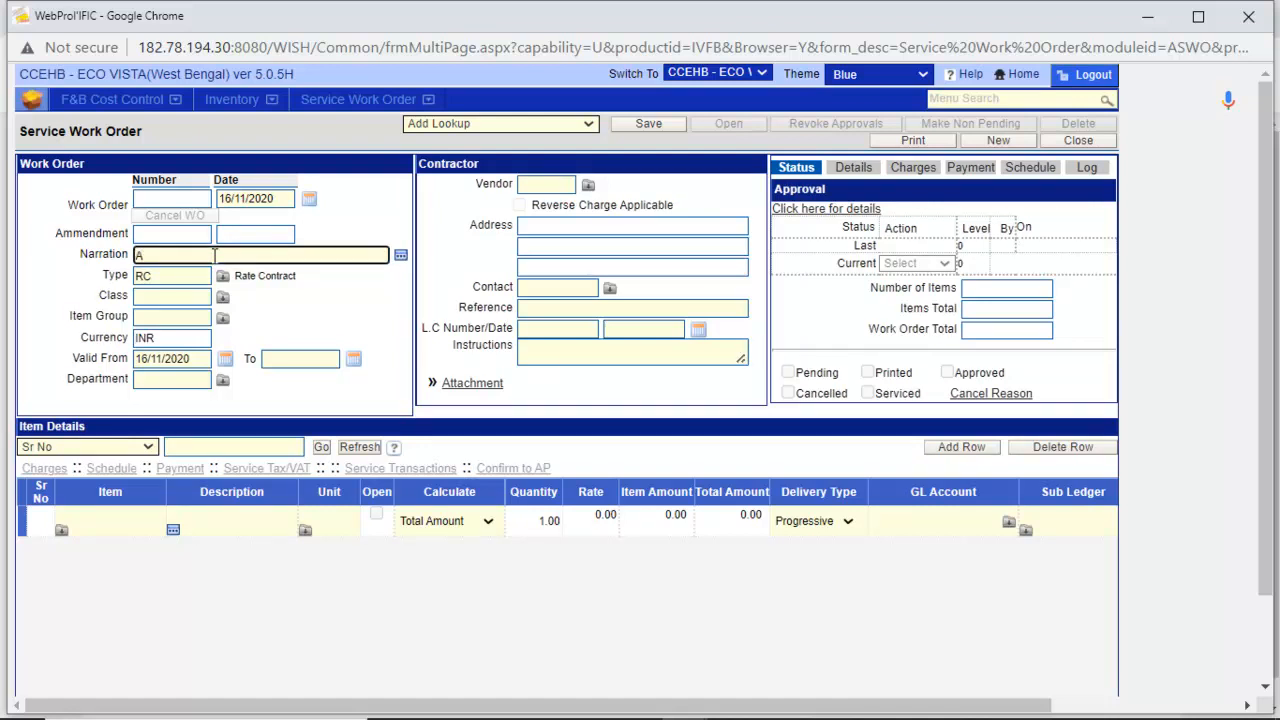
type("nual maintainence")
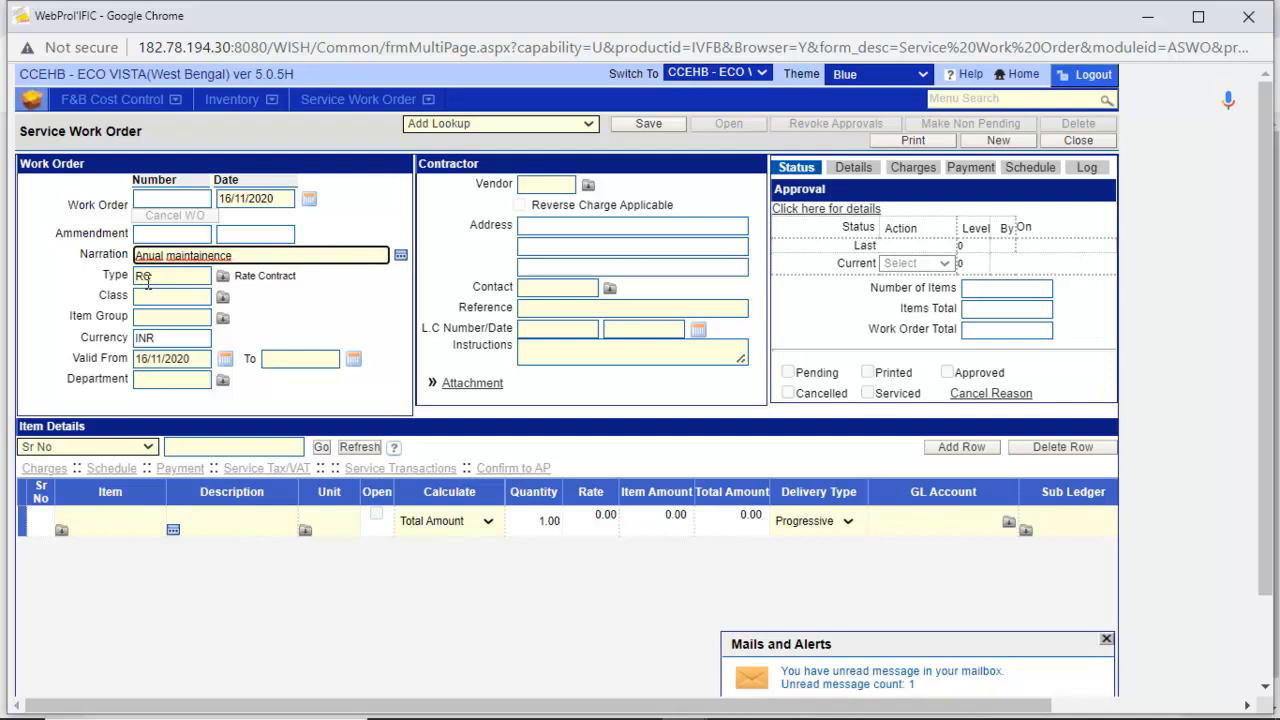
- Clear the work order type and select RG (Regular) from the type lookup
left_click(139, 278)
key("BackSpace")
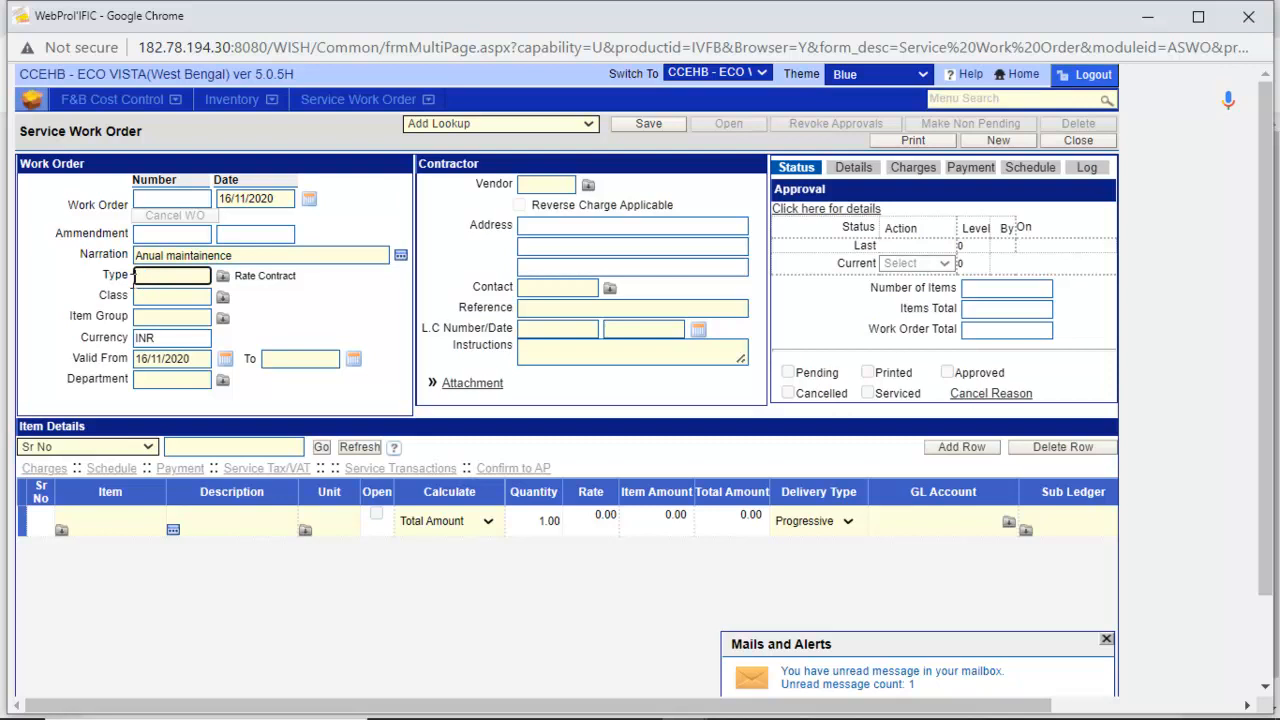
left_click(223, 276)
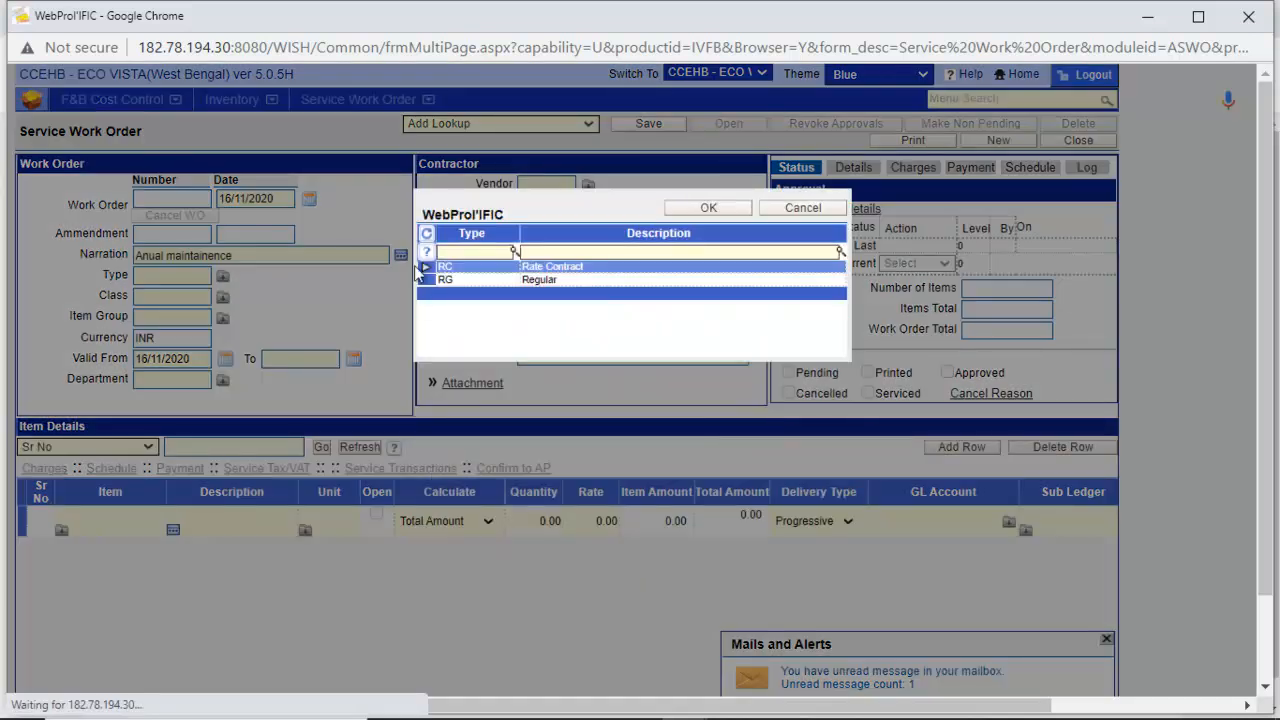
double_click(446, 281)
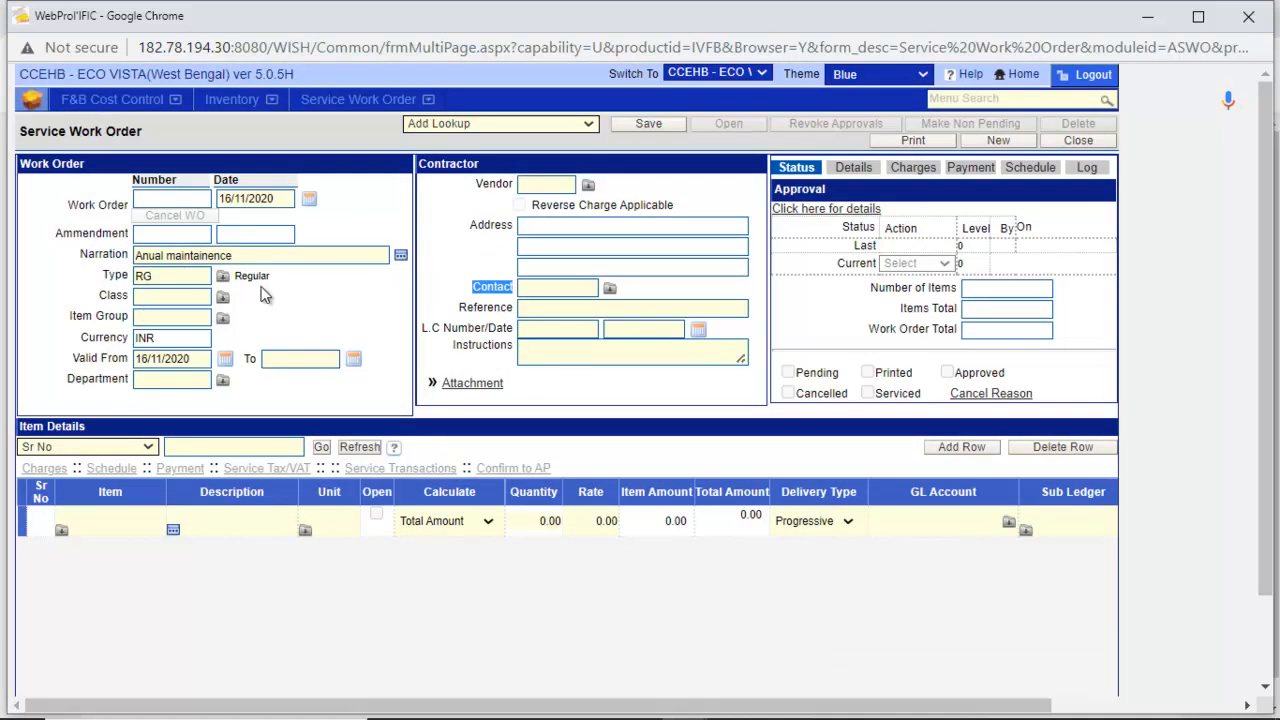
- Set the work order type to RC (Rate Contract)
double_click(155, 278)
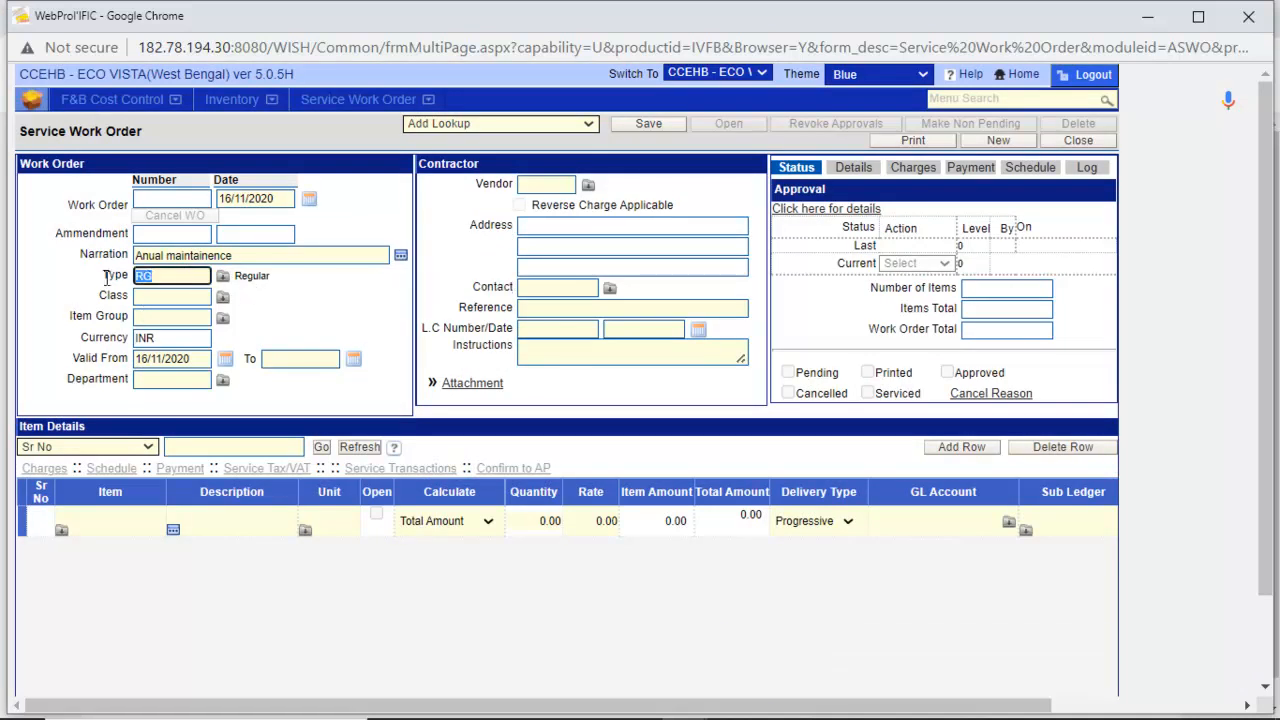
type("RC")
key("Tab")
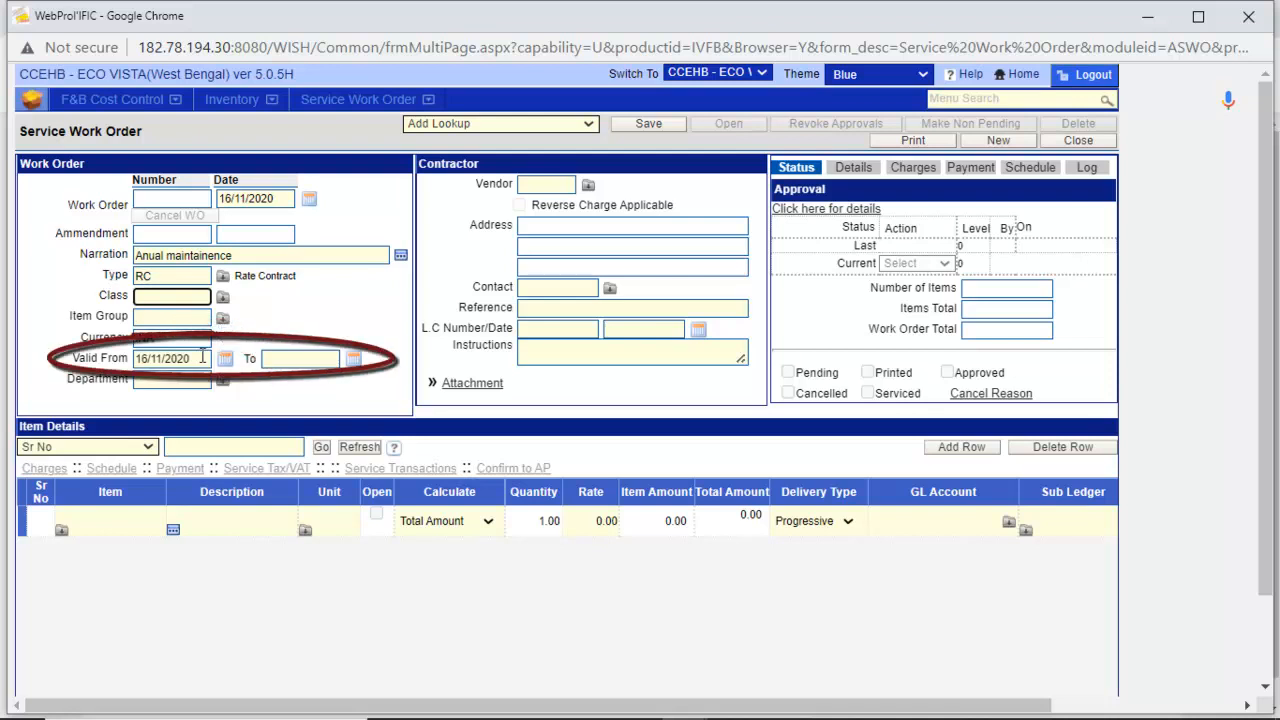
- Set the validity end date to 30/11/2020 and select 361 DEGREES as the contractor's vendor
left_click(355, 361)
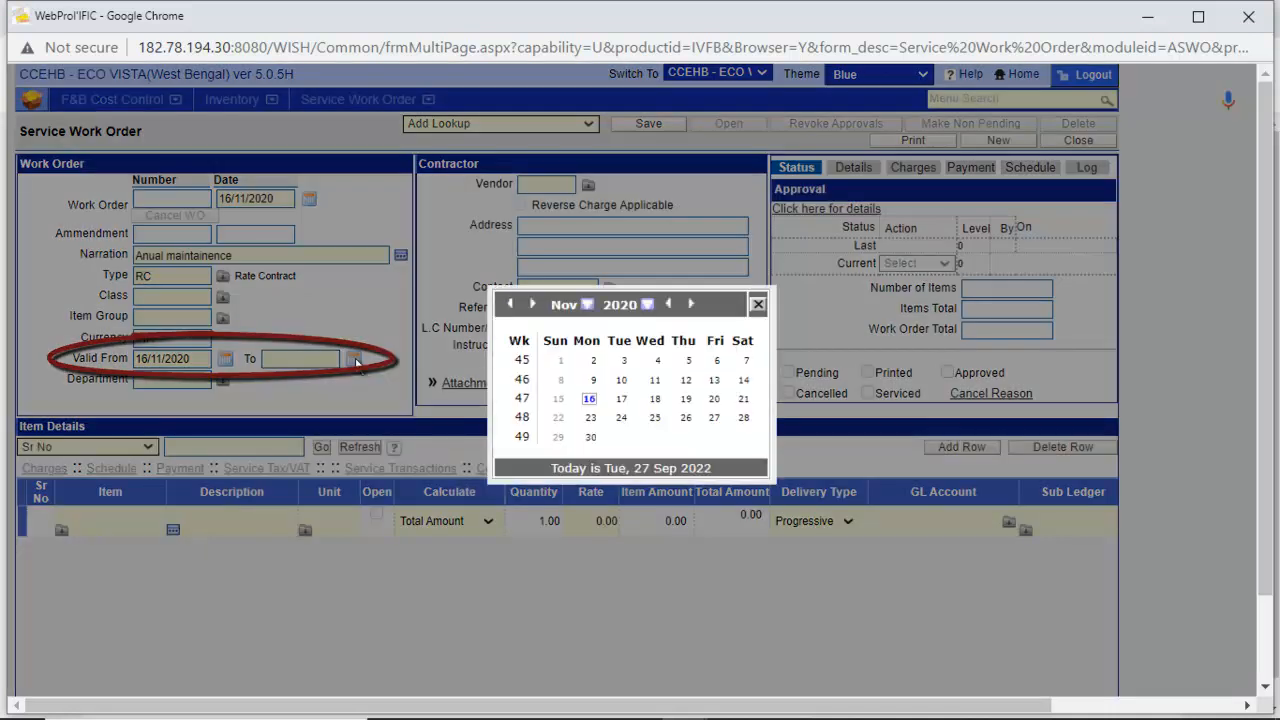
left_click(590, 437)
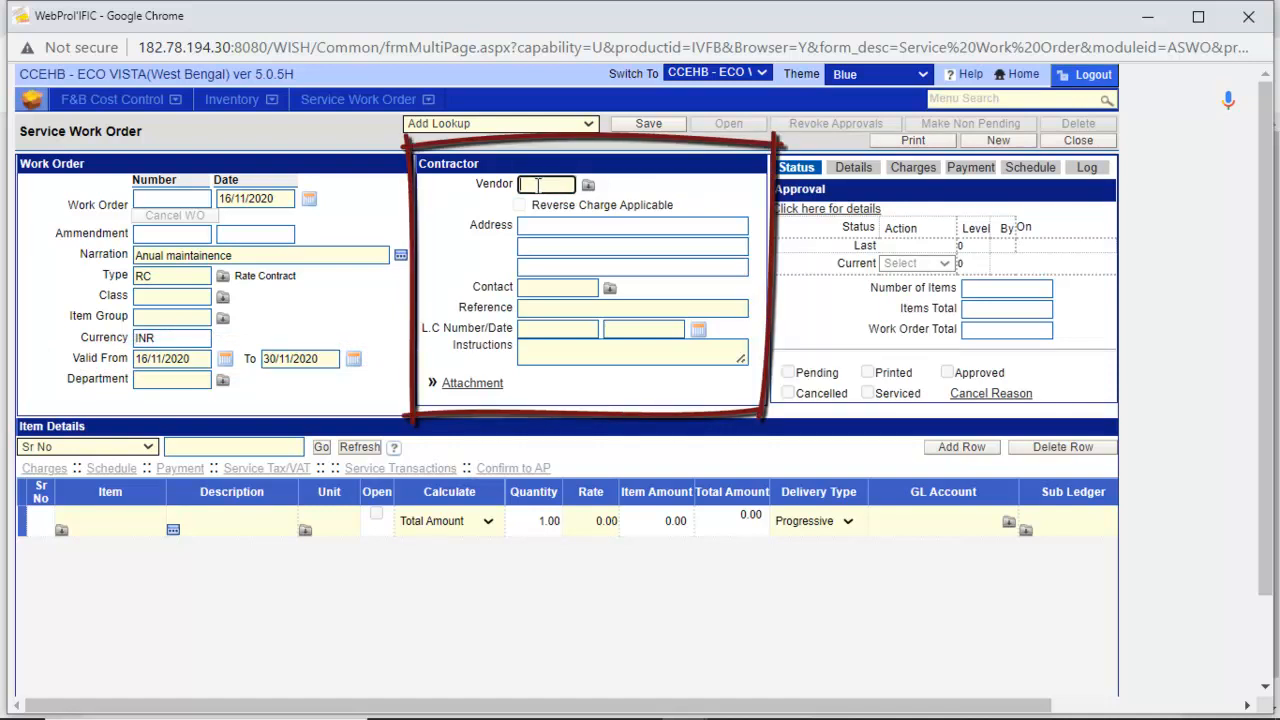
left_click(588, 186)
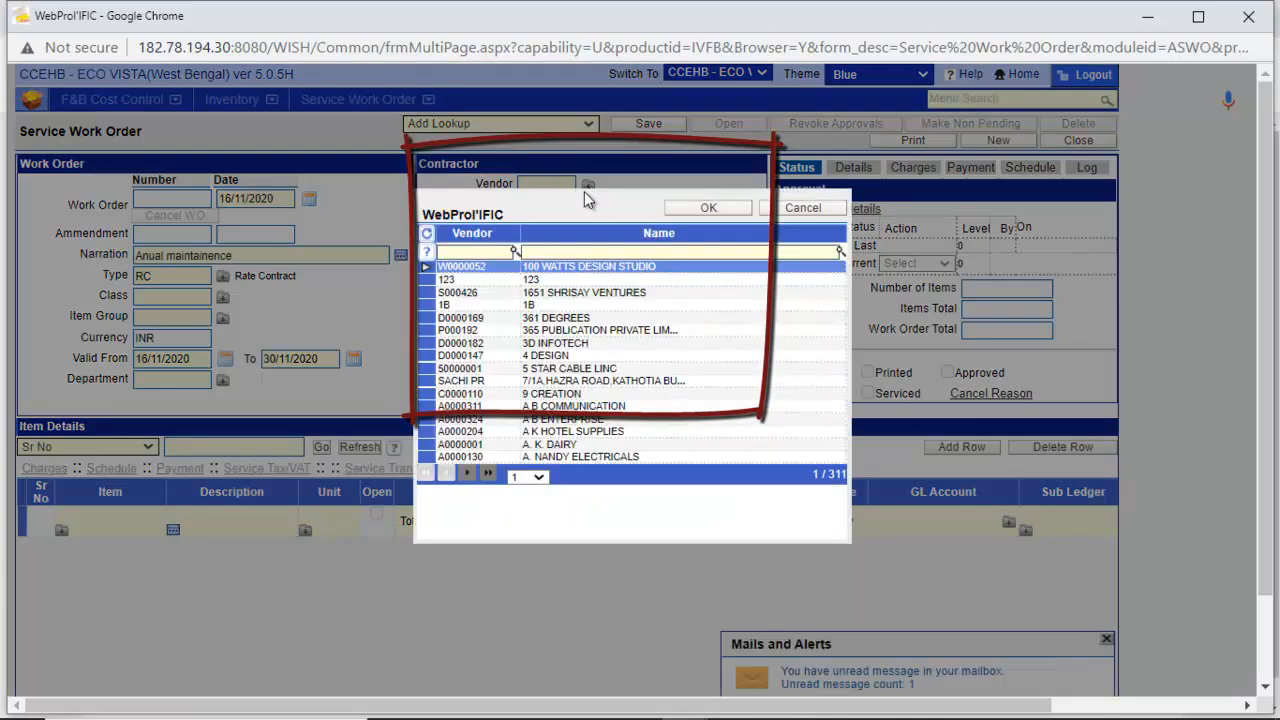
double_click(597, 318)
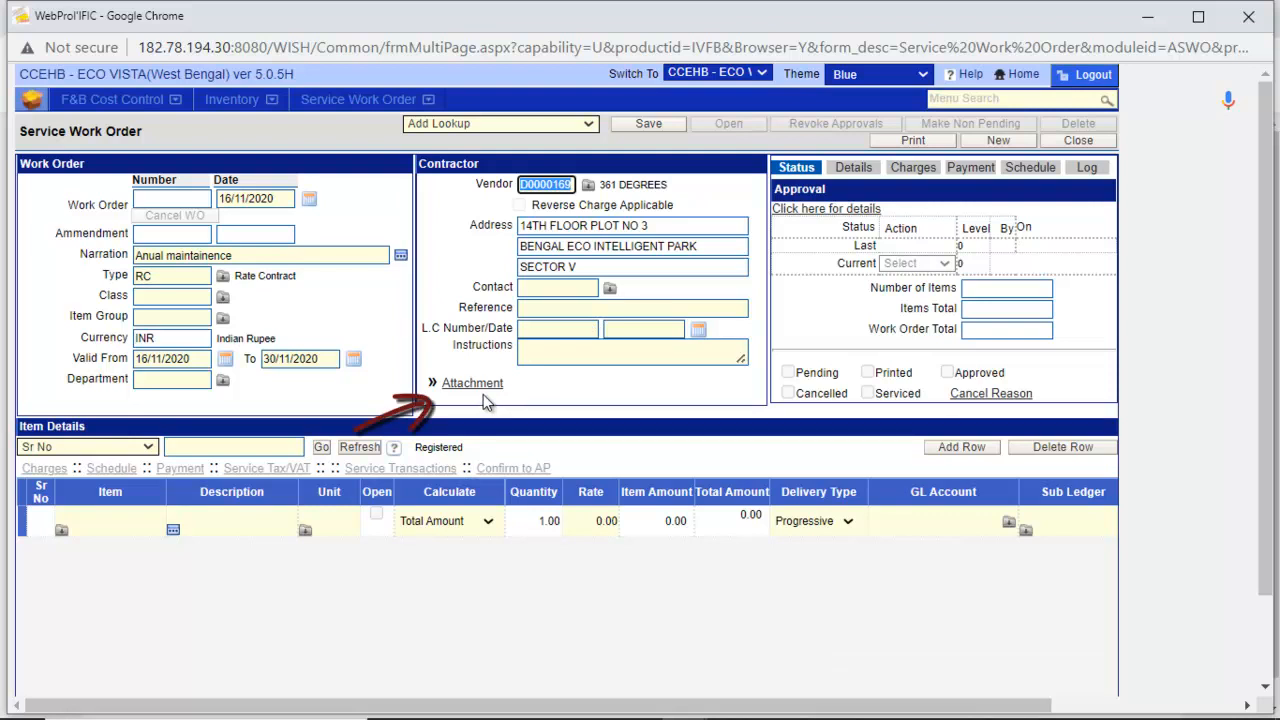
- Fill the first item row with item 00002091 (Earth cutting, shifting, filling), a rate of 2000 and Progressive delivery
left_click(141, 526)
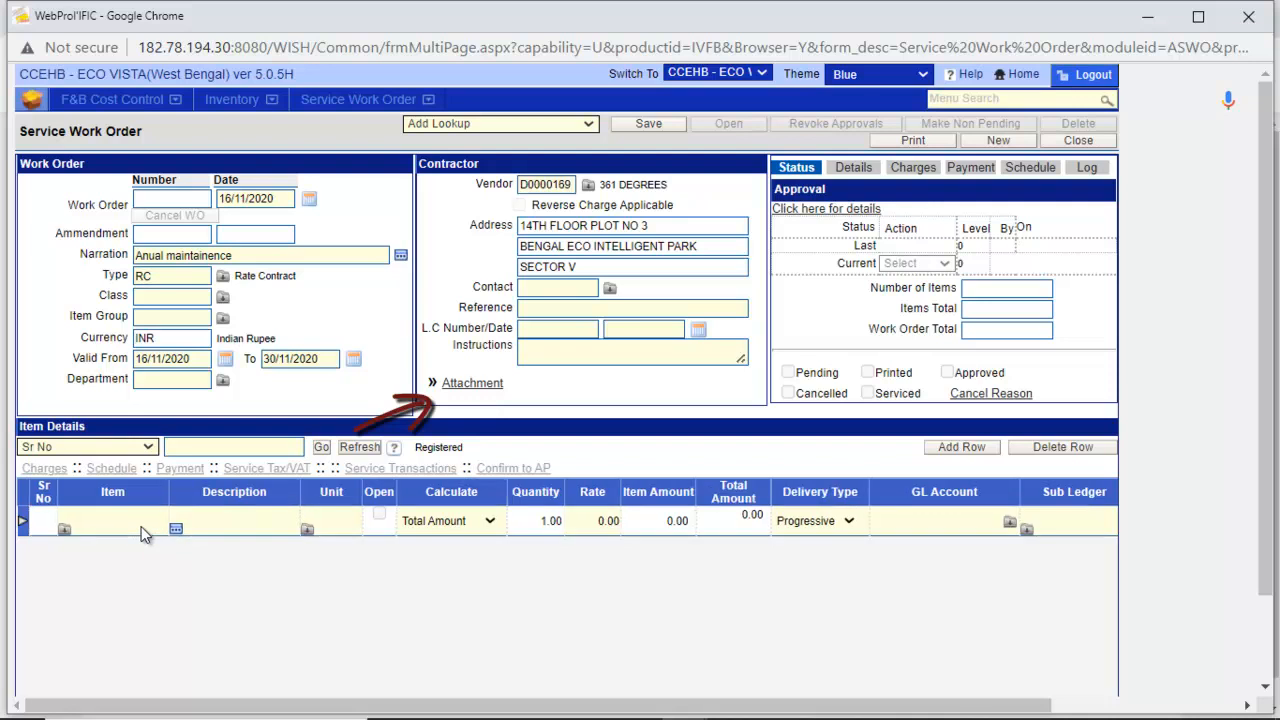
left_click(60, 528)
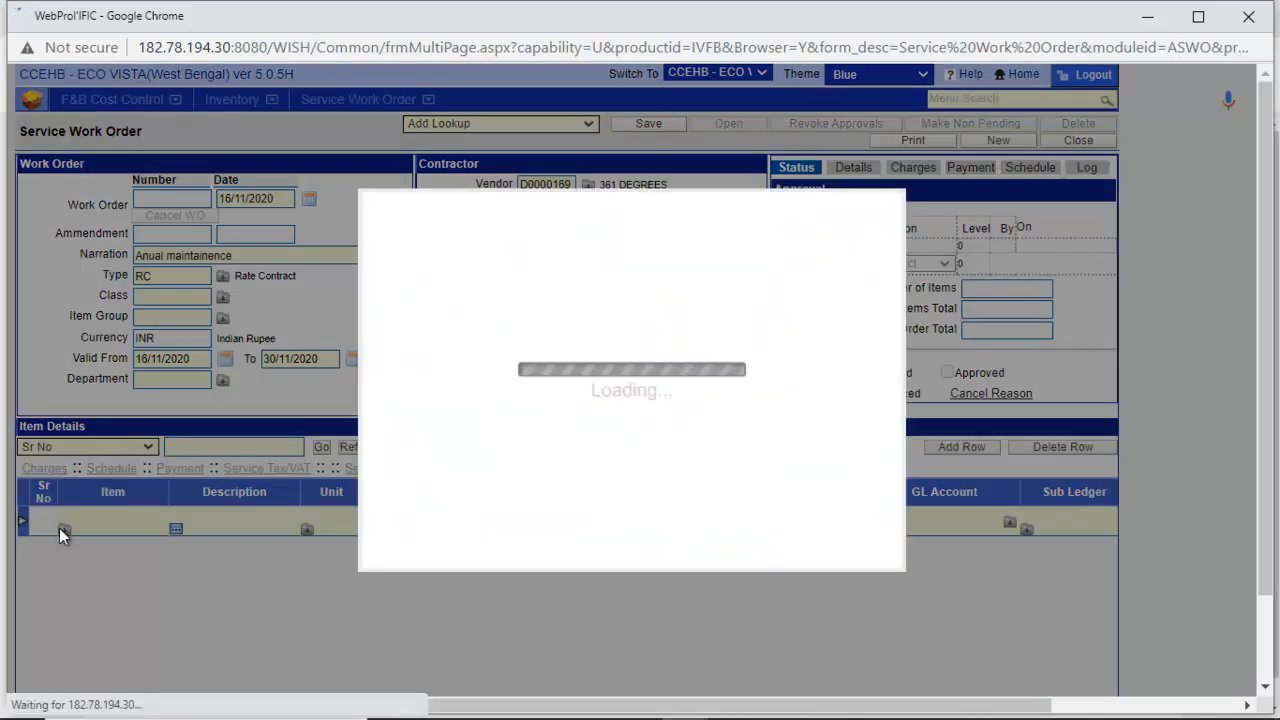
double_click(565, 310)
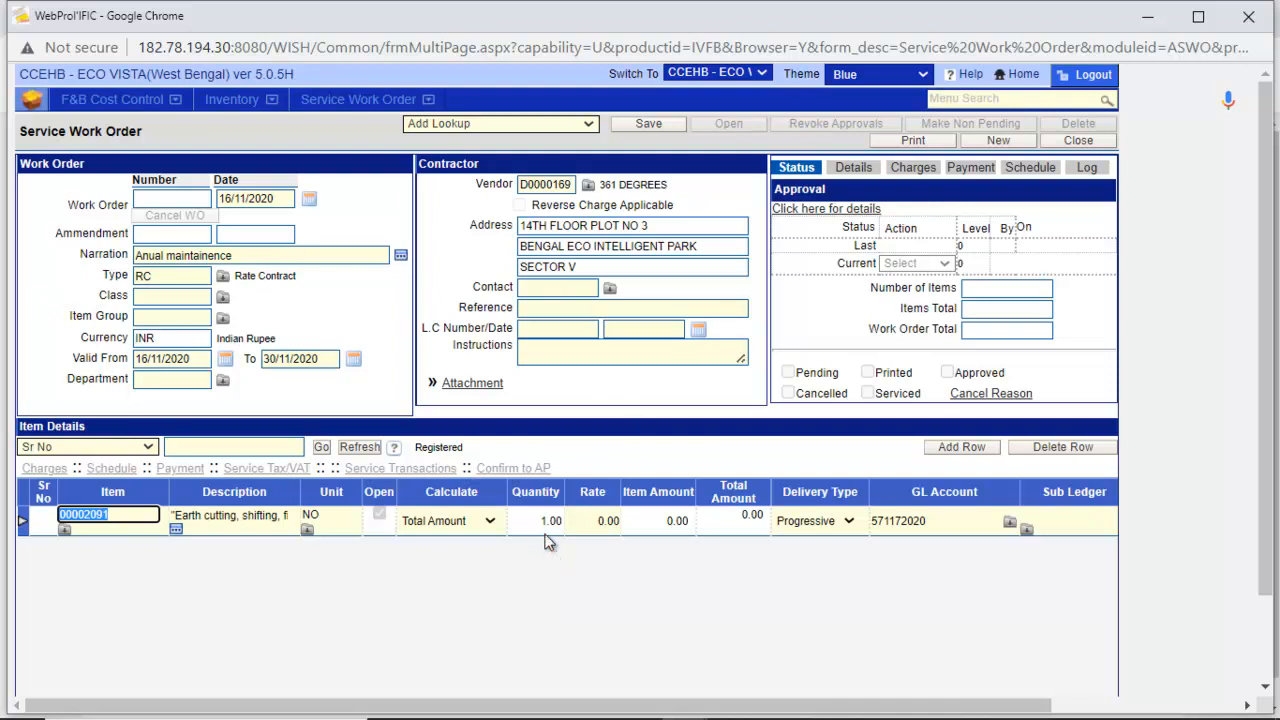
left_click(594, 521)
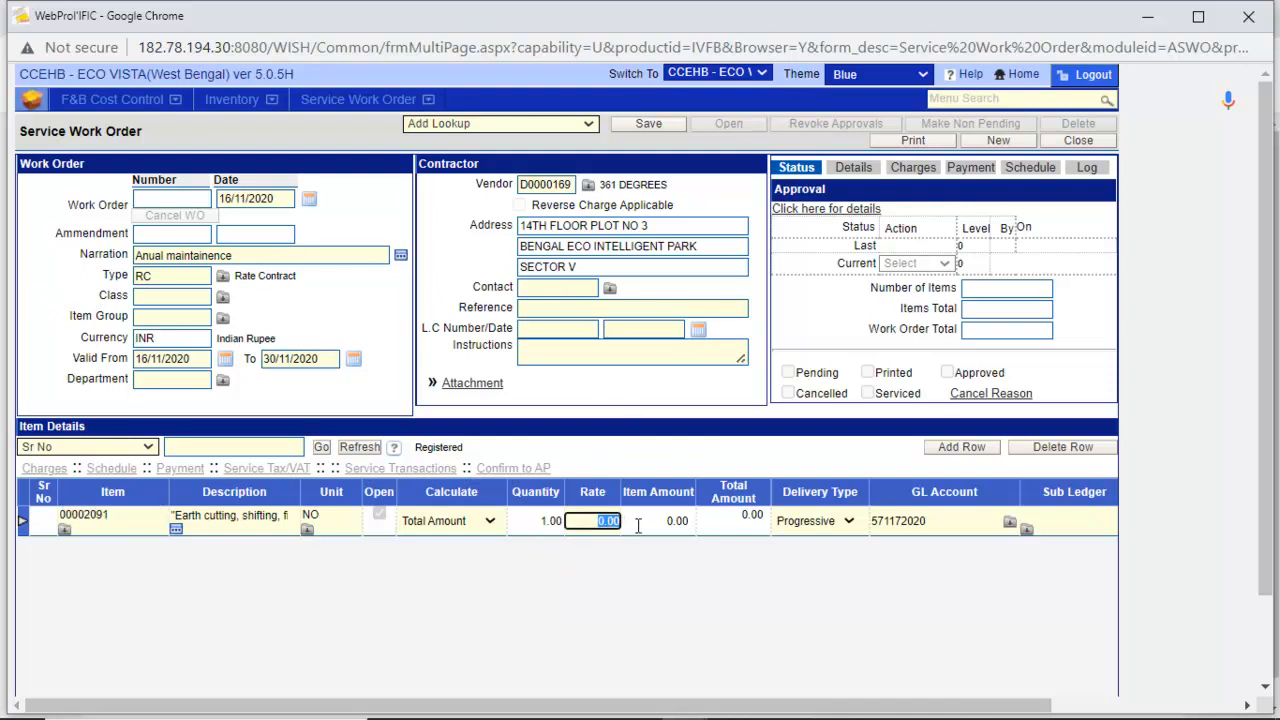
type("2000")
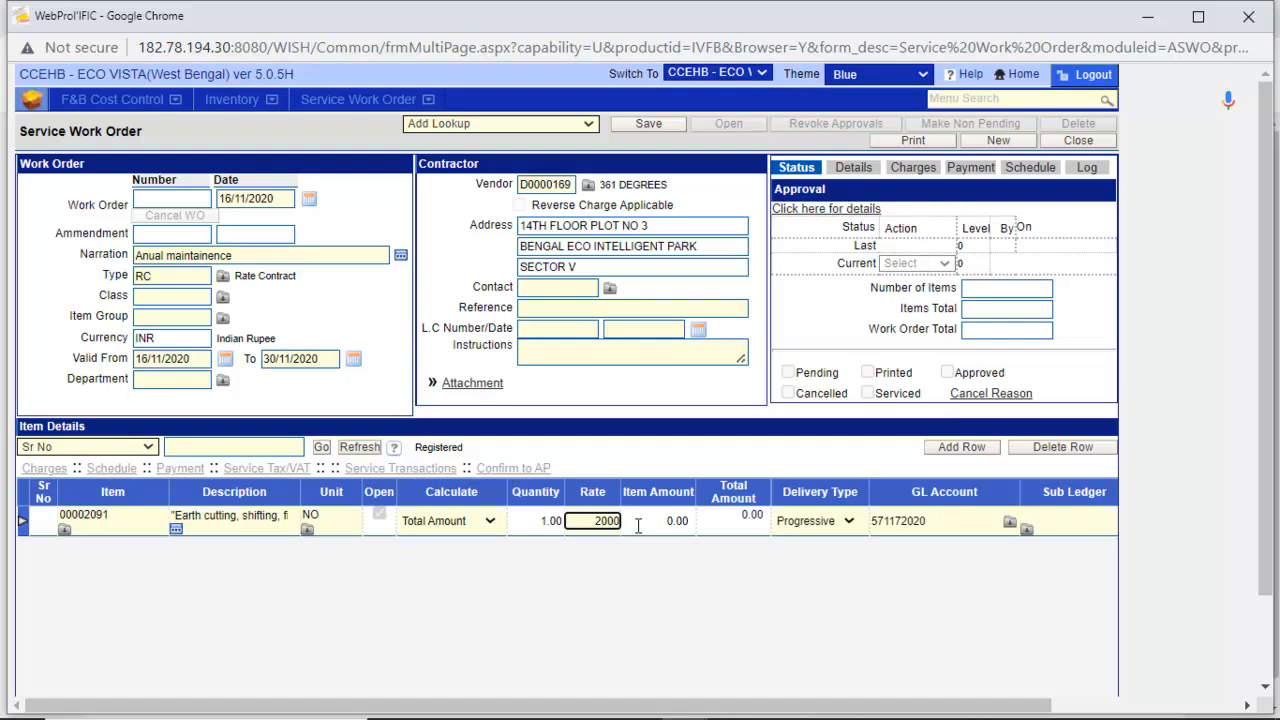
left_click(848, 521)
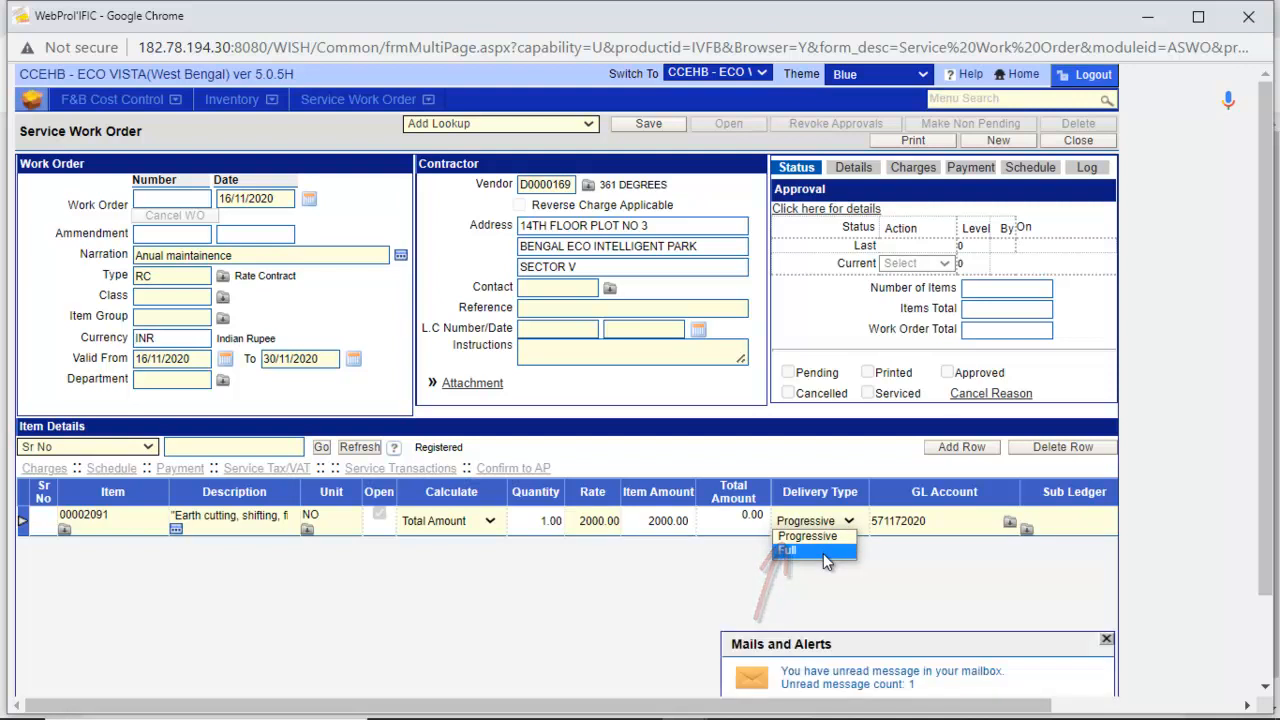
left_click(826, 538)
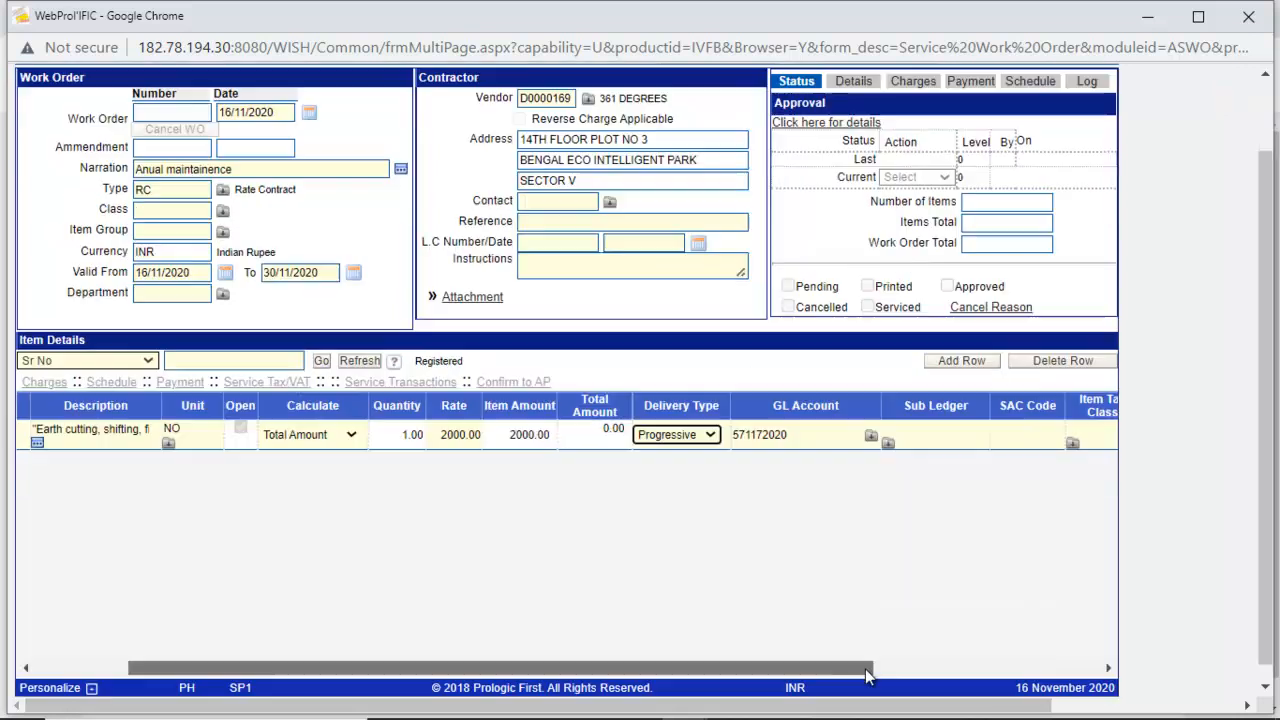
left_click_drag(866, 677, 1004, 677)
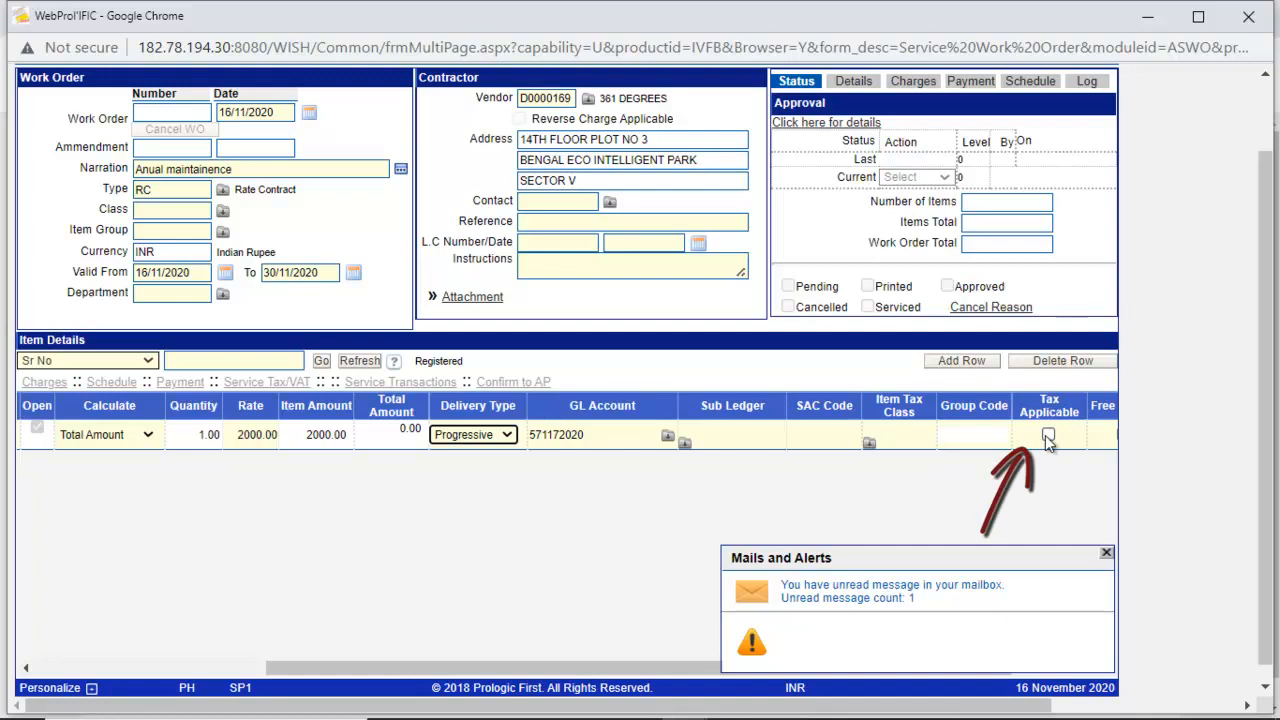
- Add a second item row with item SRV0188 (BOTTON CABINATE 16) at a rate of 500
left_click(961, 361)
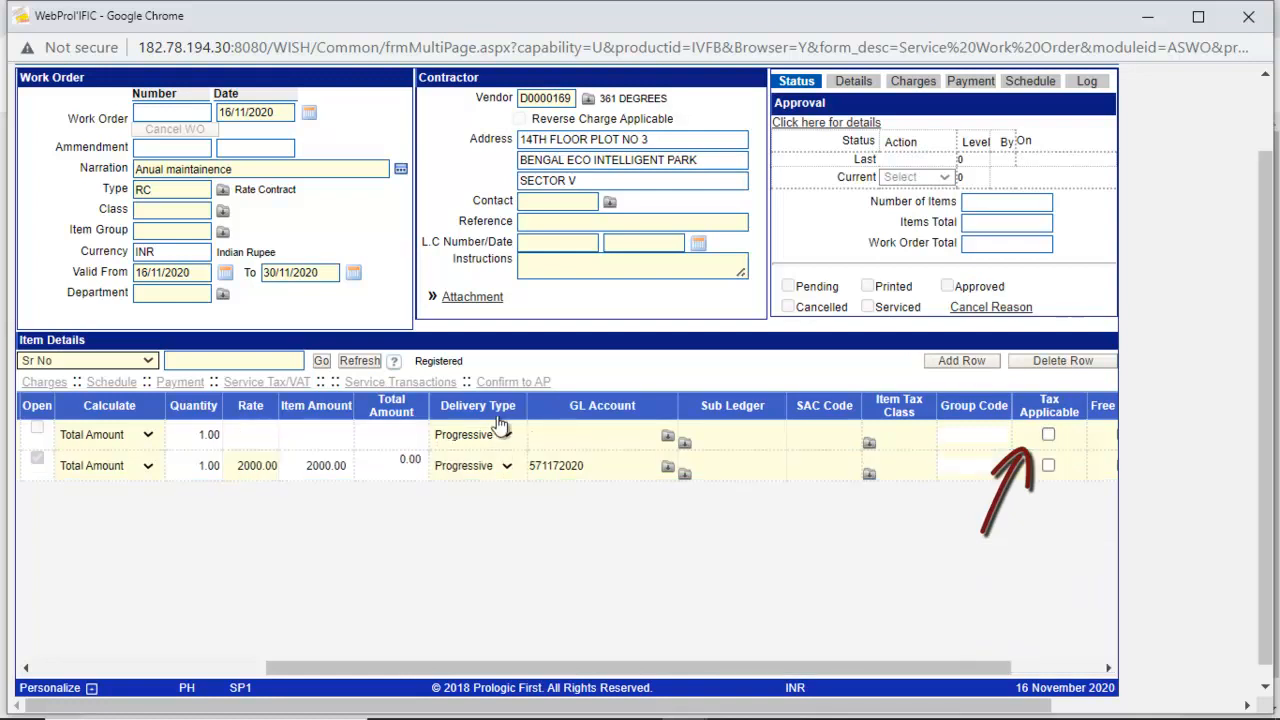
left_click_drag(295, 668, 5, 658)
left_click(62, 444)
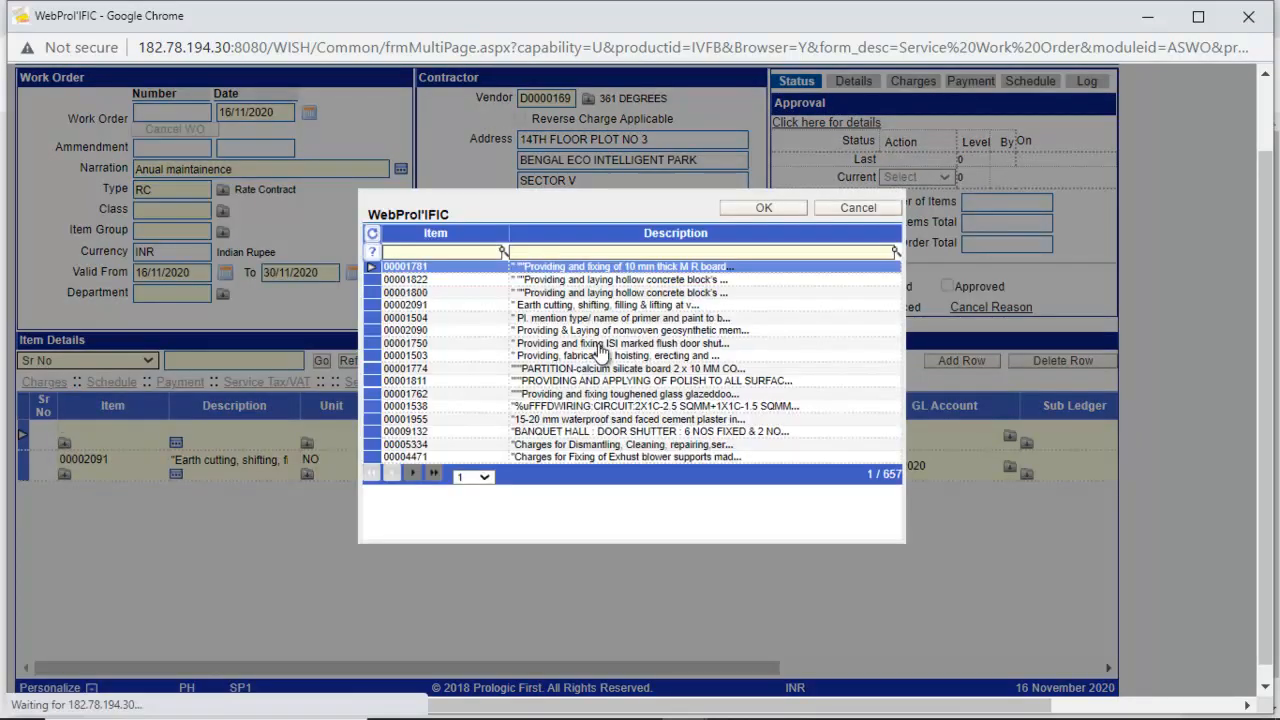
double_click(602, 350)
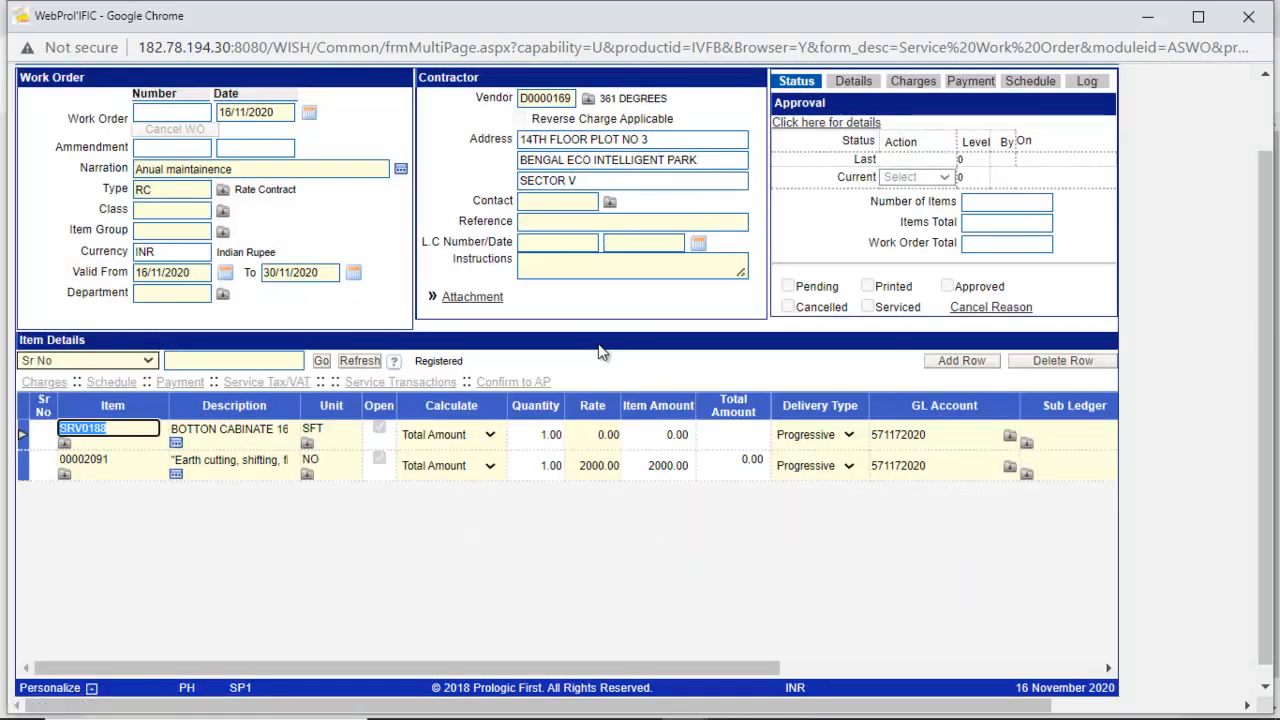
left_click(608, 435)
type("500")
left_click(645, 561)
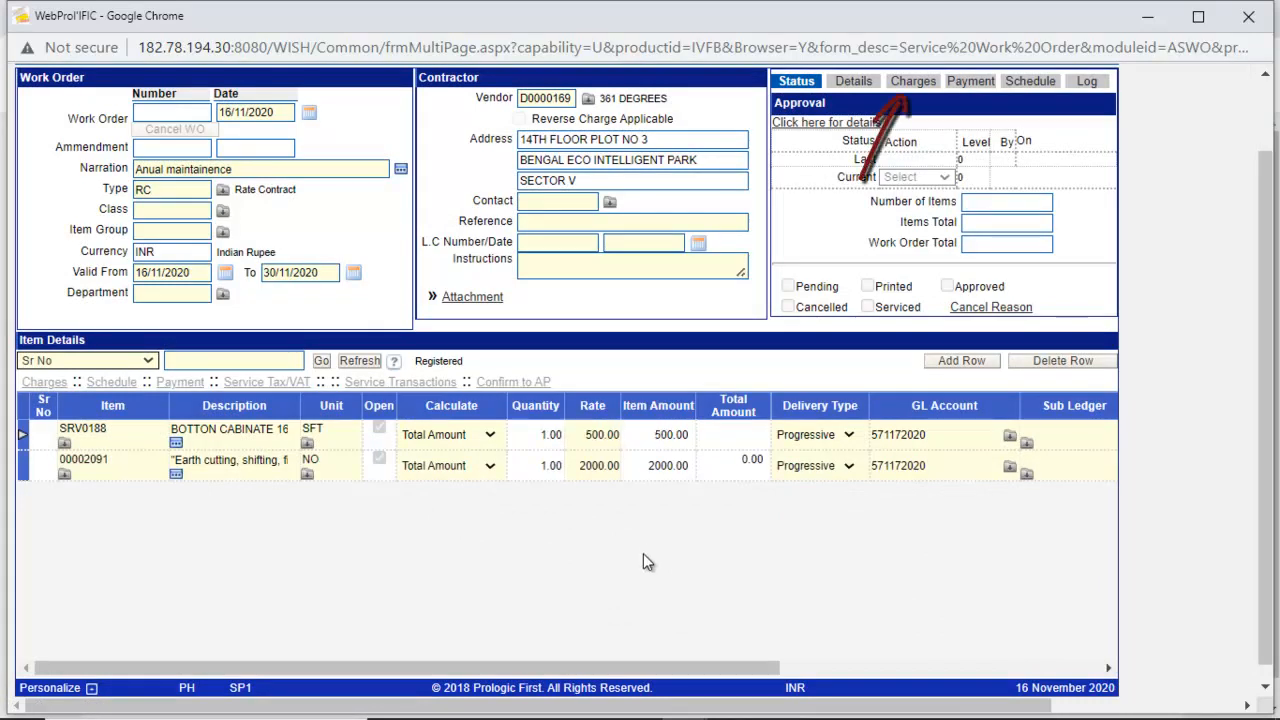
- Add the CESF (CESS 12%) charge to the work order
left_click(918, 88)
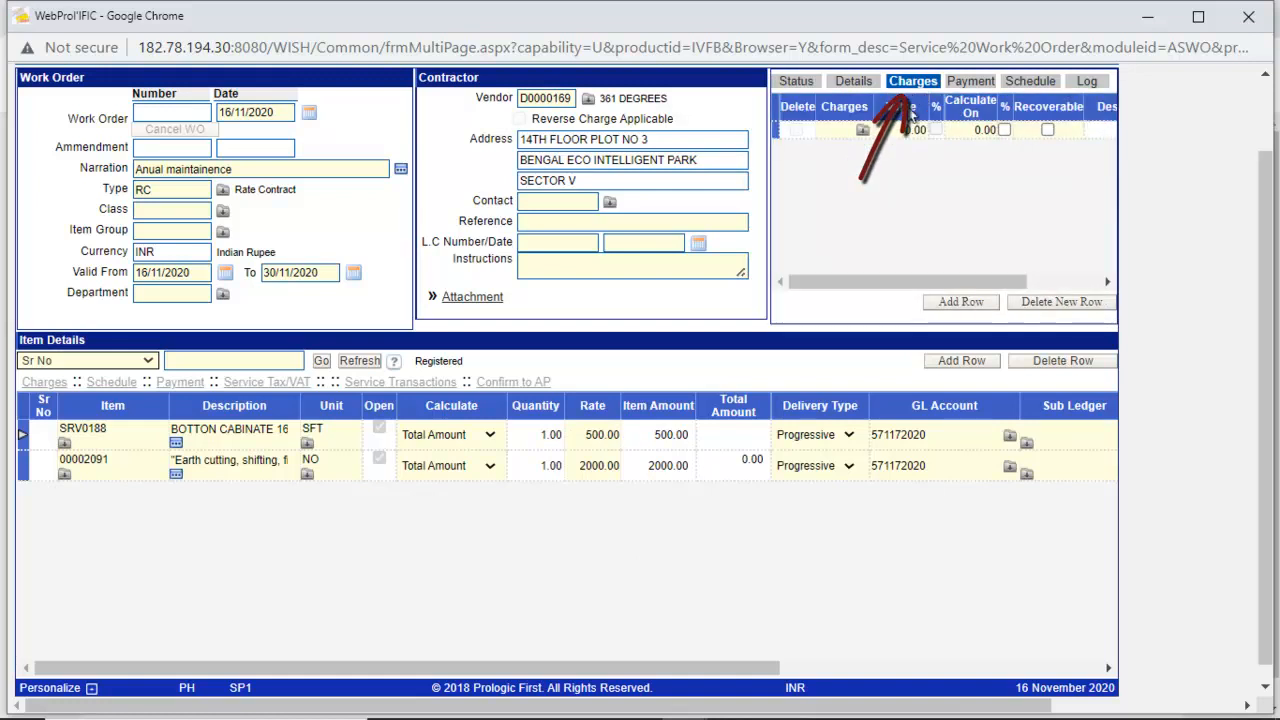
left_click(862, 131)
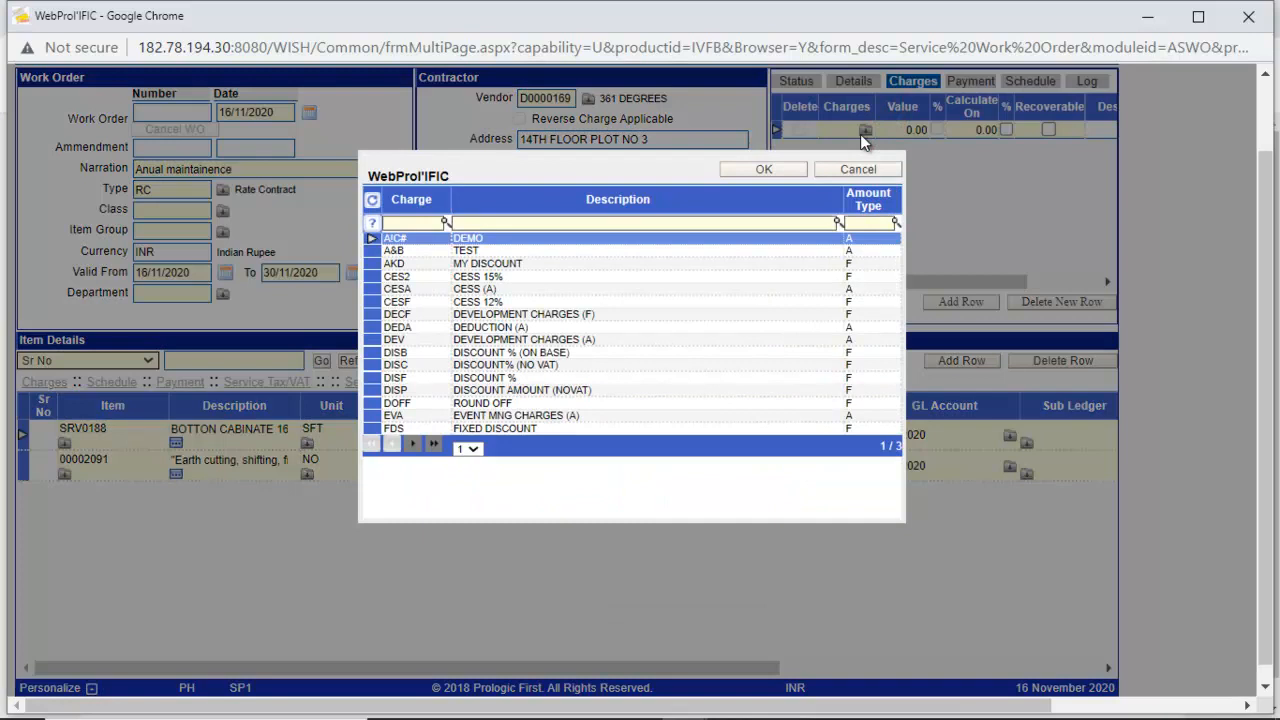
double_click(617, 302)
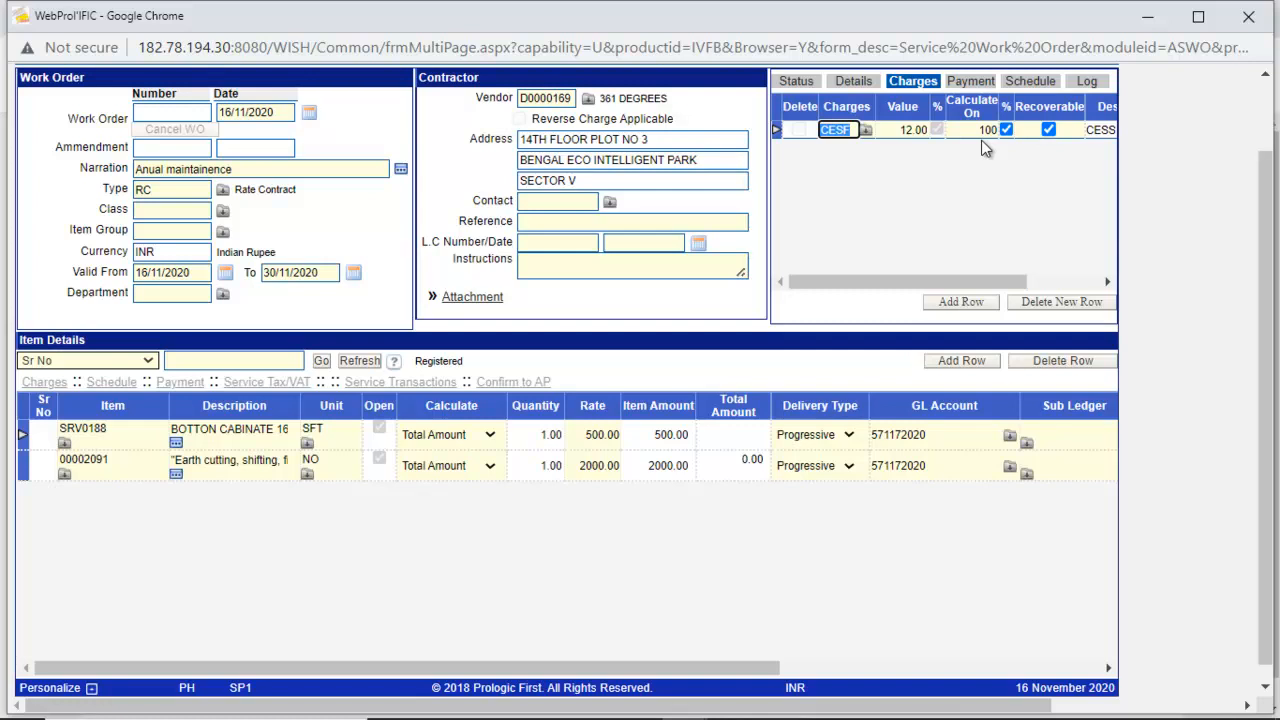
- Set the payment TDS code to the individual contractor TDS and enter an Advance value of 50
scroll(981, 148, "up", 2)
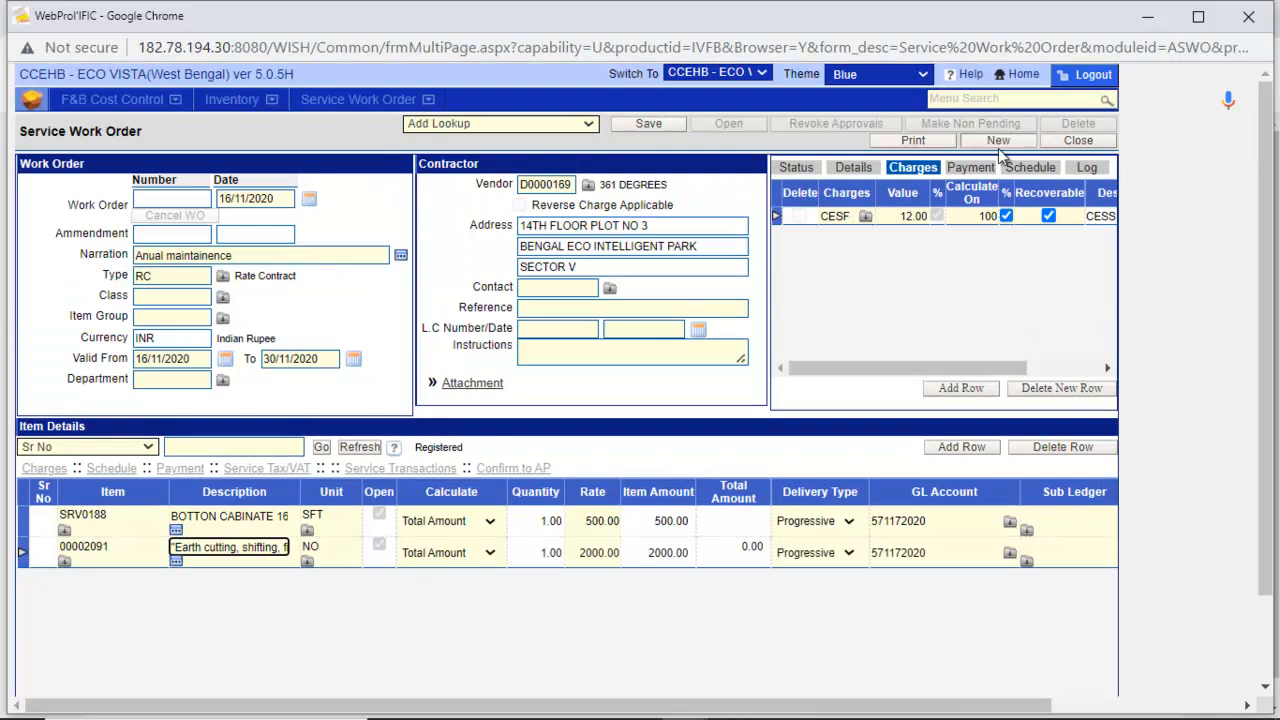
left_click(971, 169)
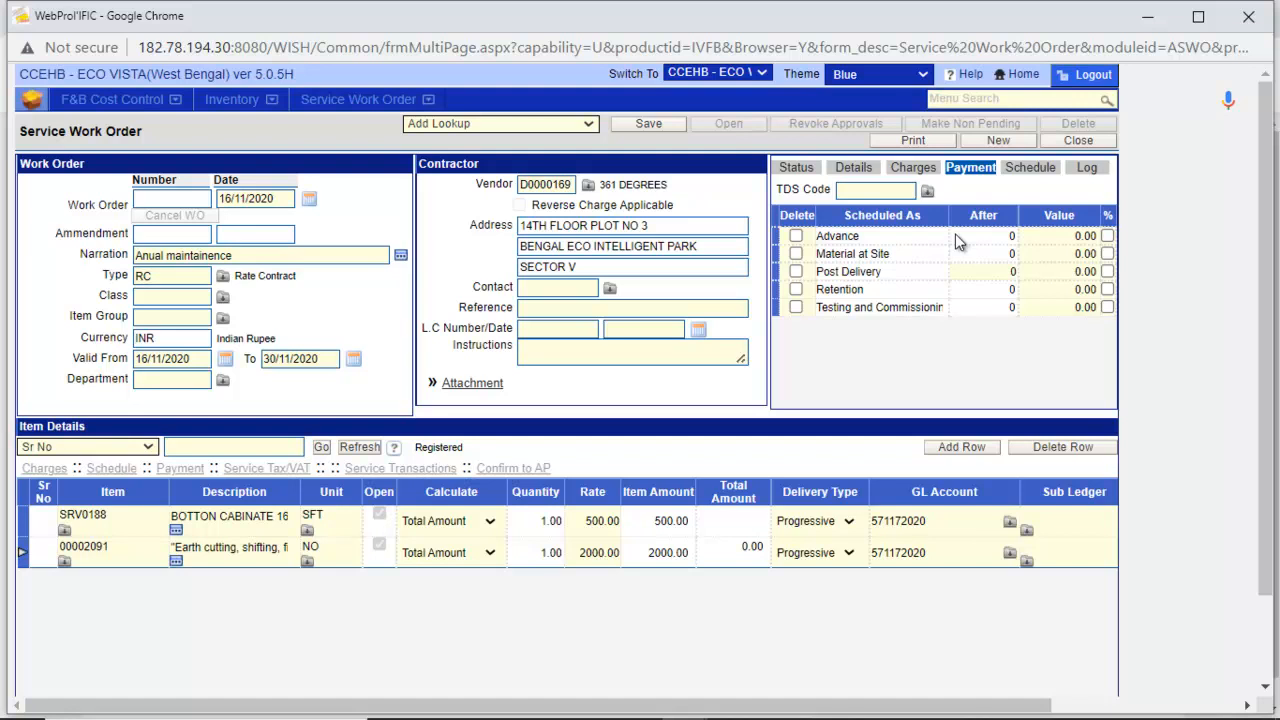
double_click(687, 299)
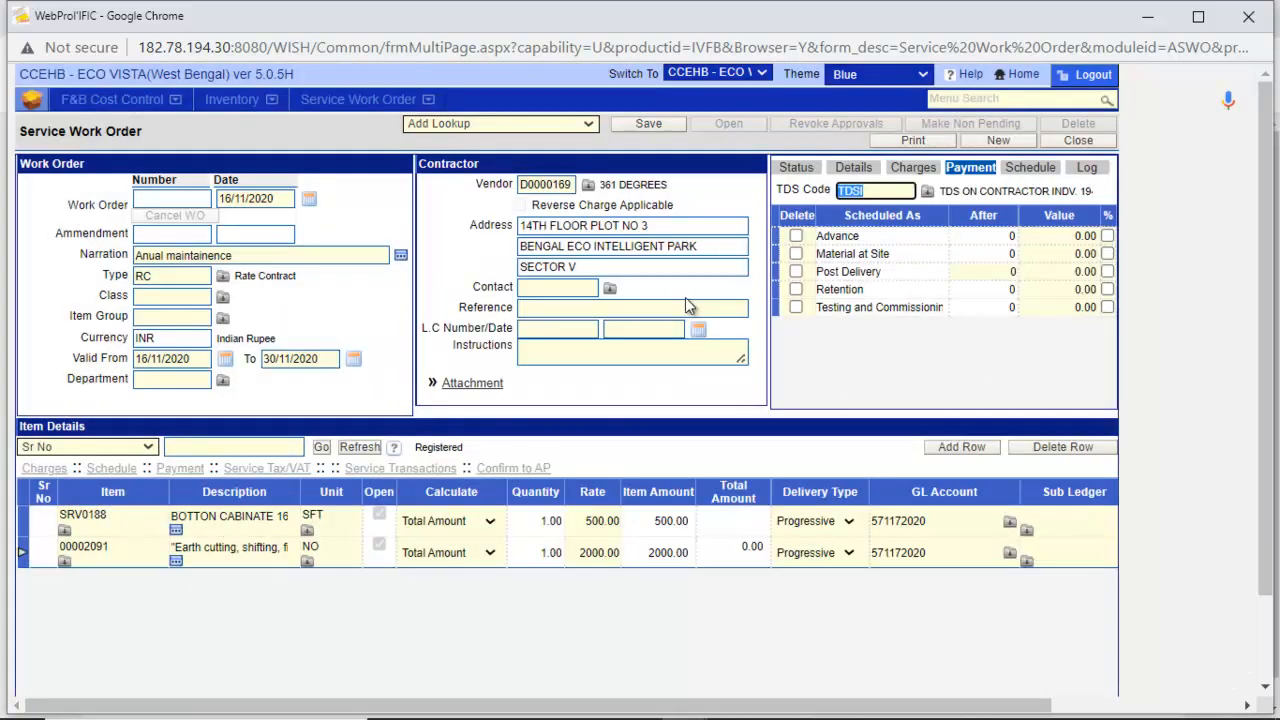
- Save the new work order despite the vendor's GST registration status, and approve it
left_click(650, 124)
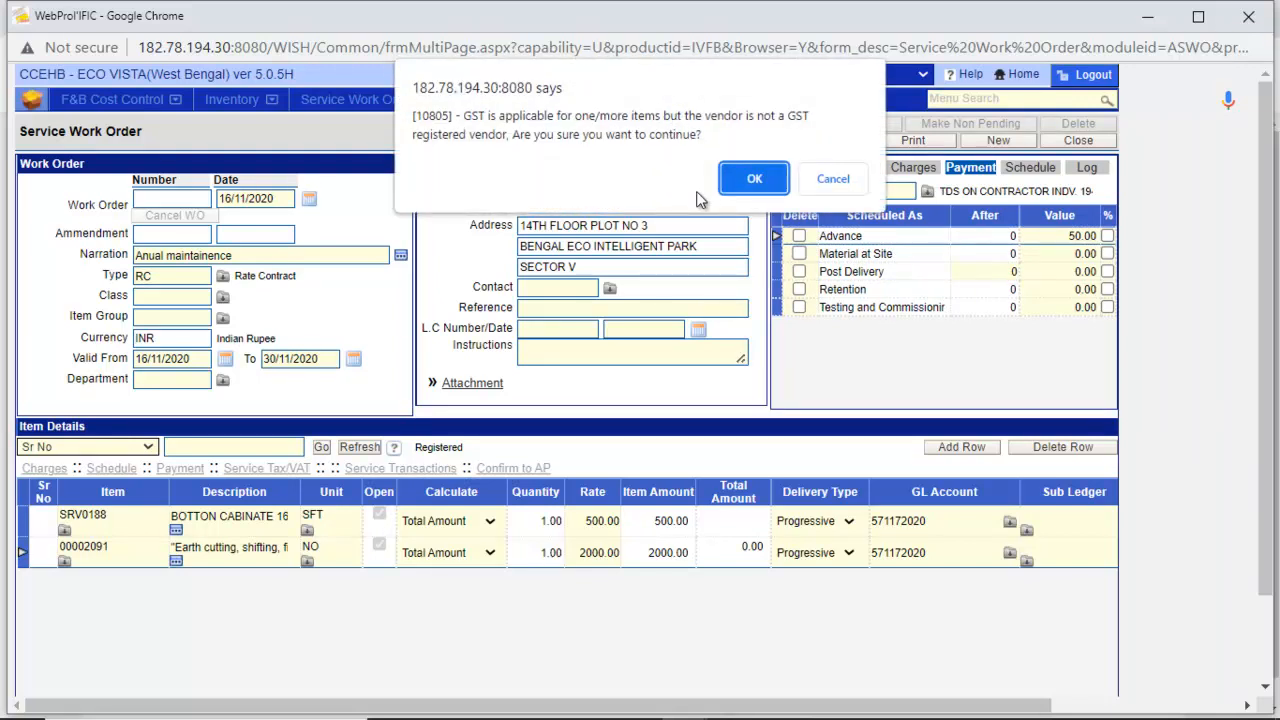
left_click(755, 182)
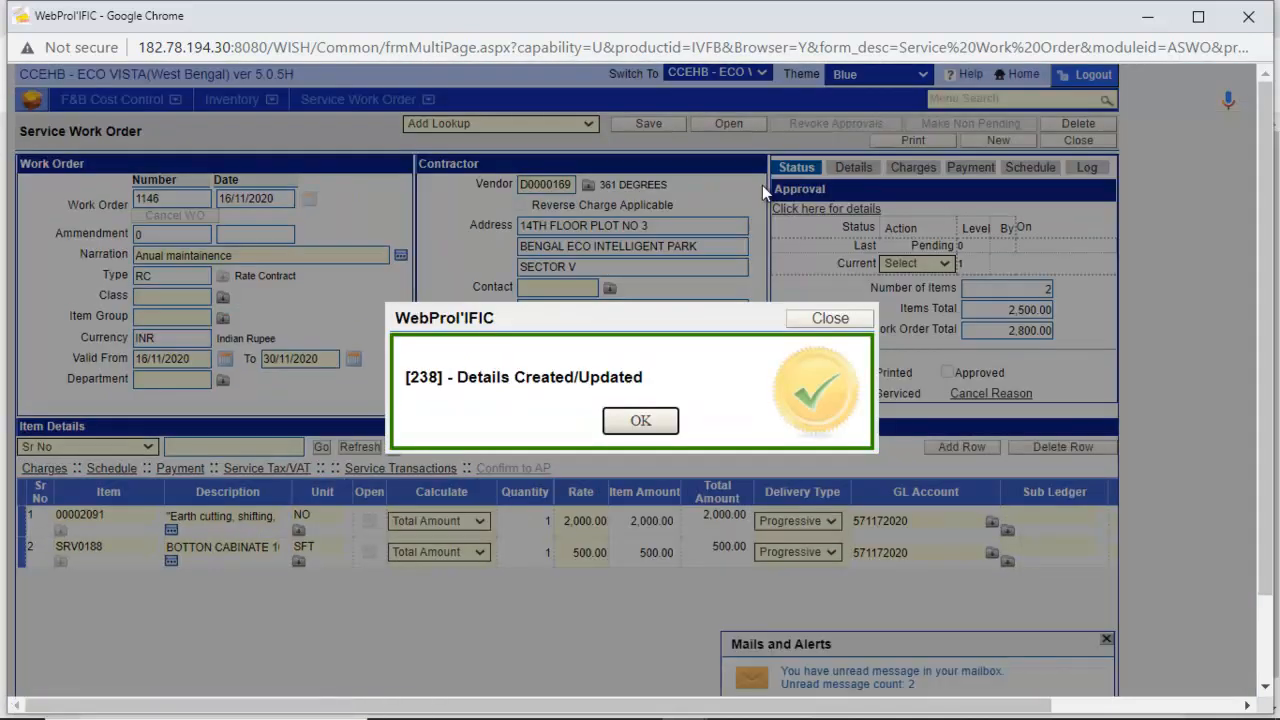
left_click(640, 424)
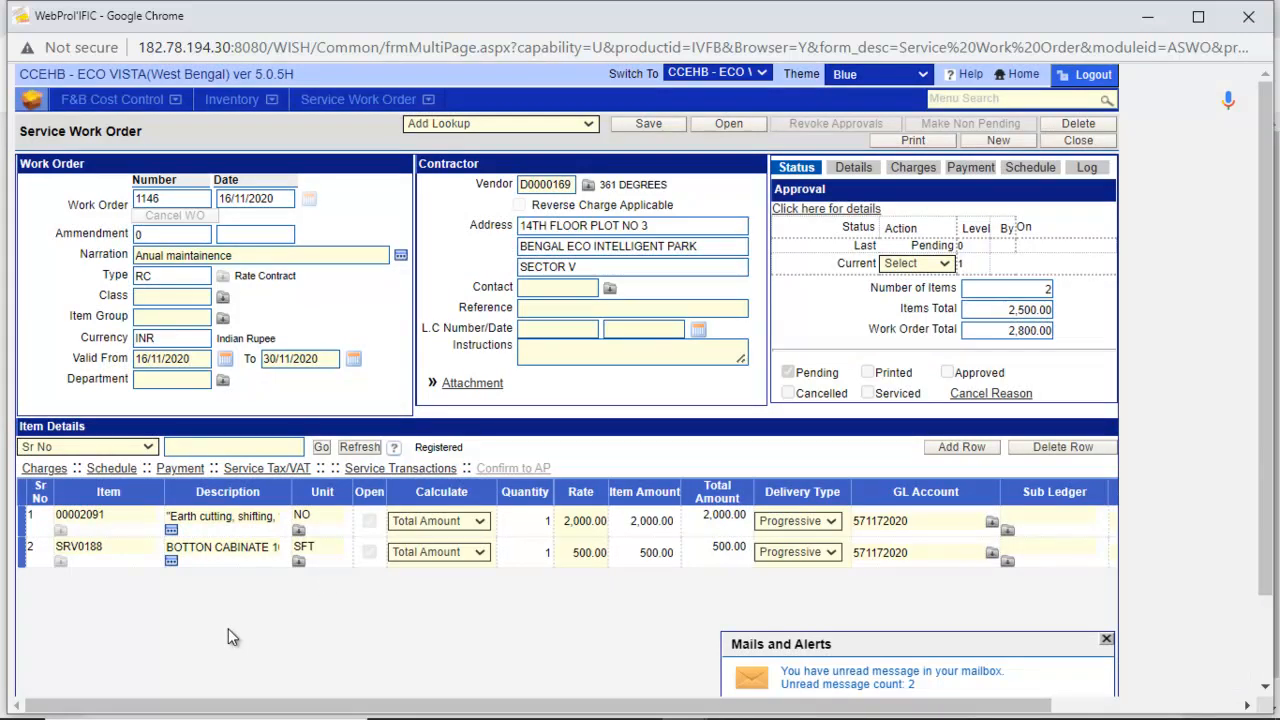
left_click(945, 264)
left_click(940, 290)
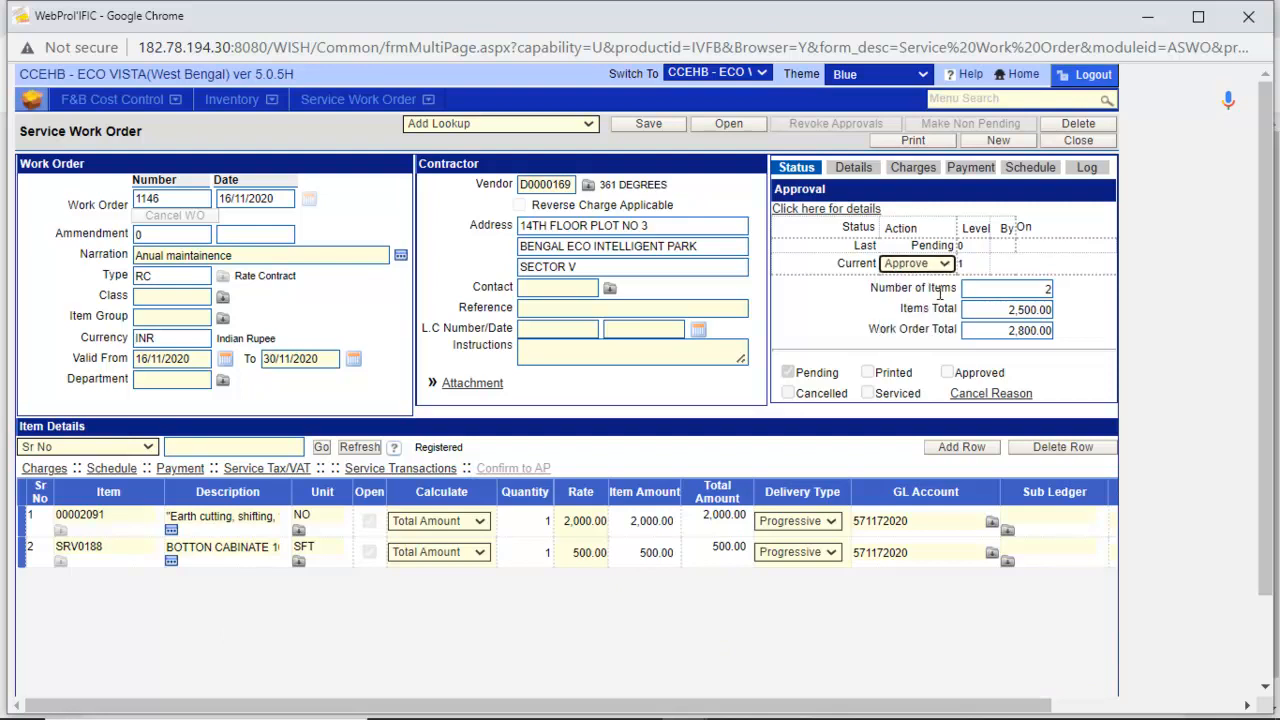
- Print the work order as Final with Only Items and the Send Email option, and review the generated PDF
left_click(924, 140)
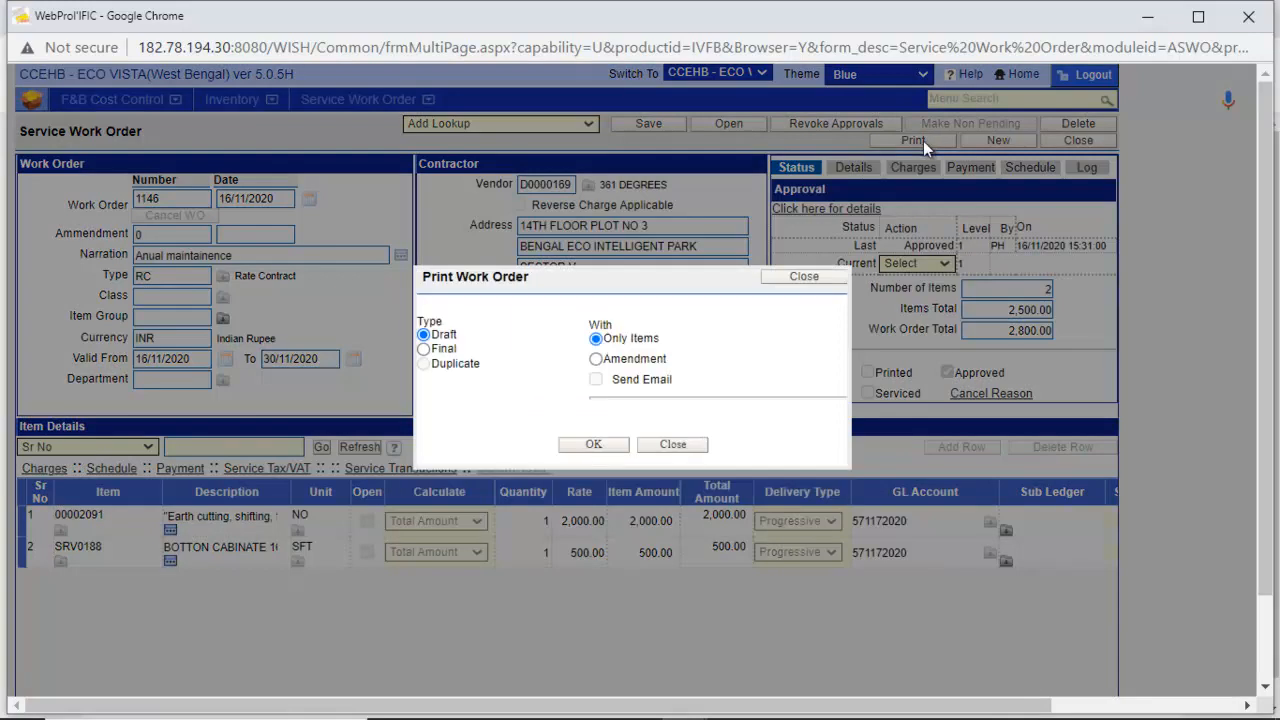
left_click(425, 350)
left_click(596, 383)
left_click(598, 447)
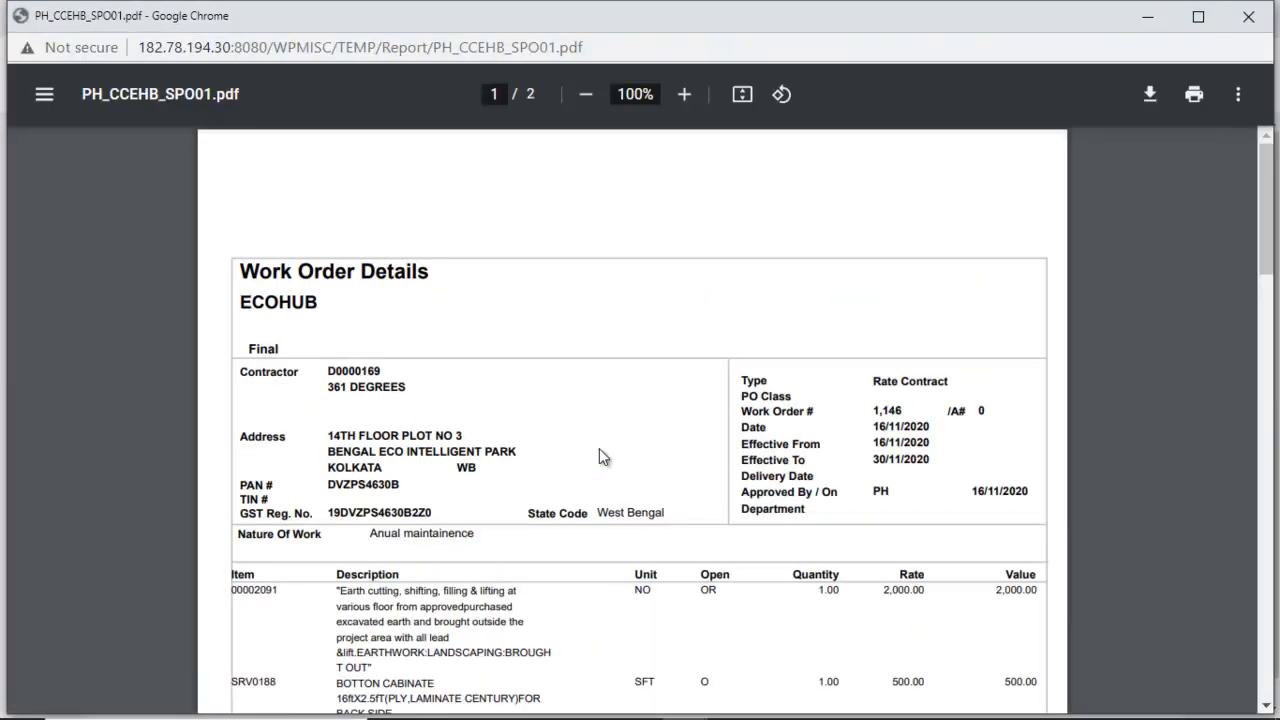
left_click_drag(1265, 253, 1265, 292)
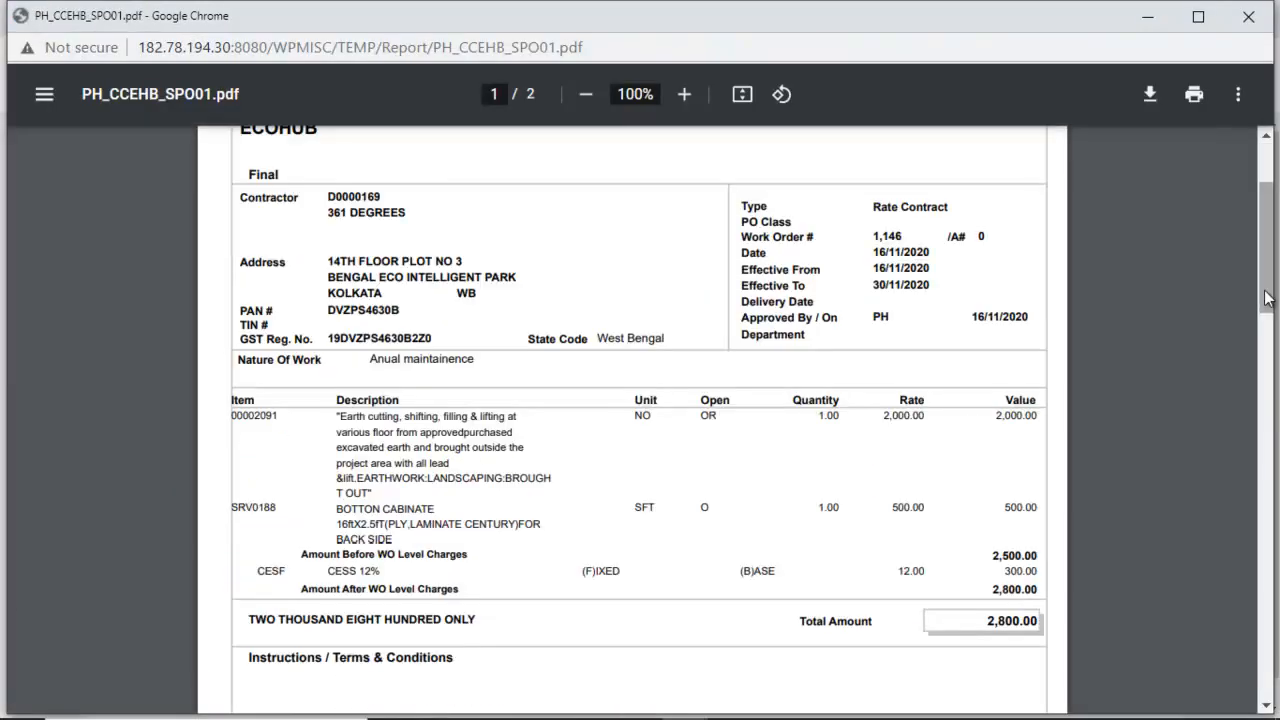
left_click(1248, 18)
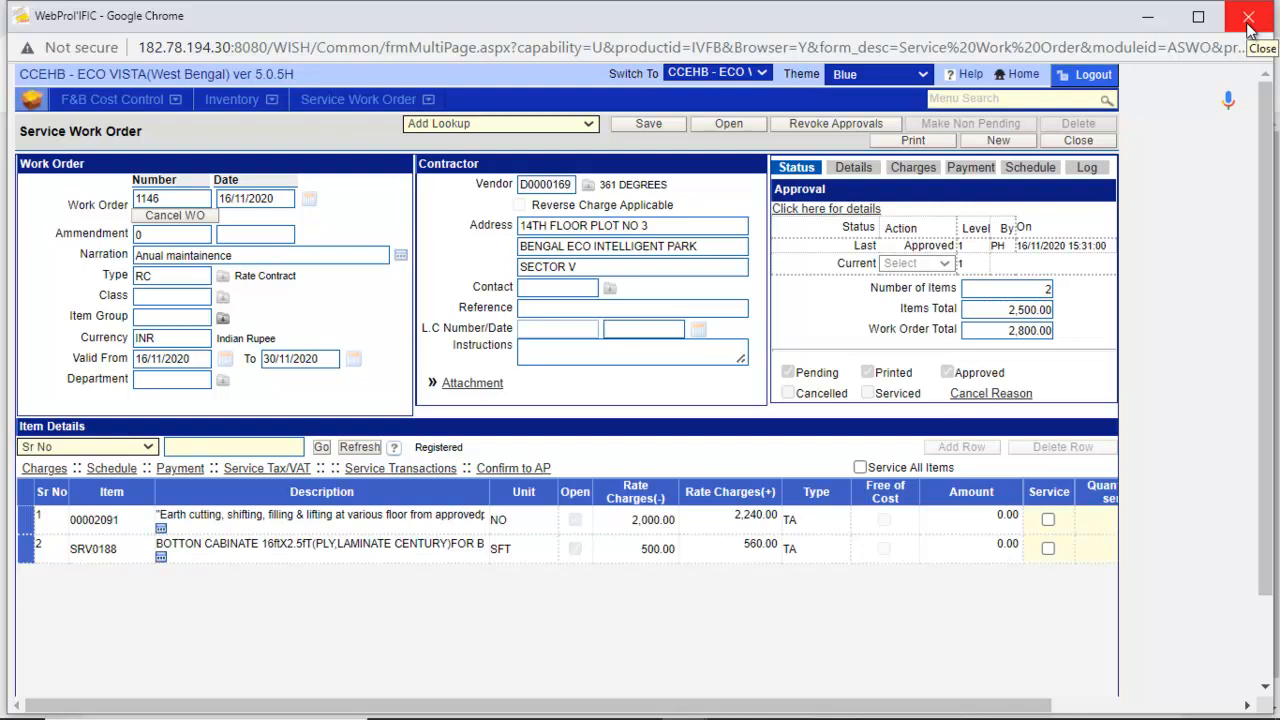
- Enter "duplicate" as the cancel reason and try to cancel the work order
left_click(985, 394)
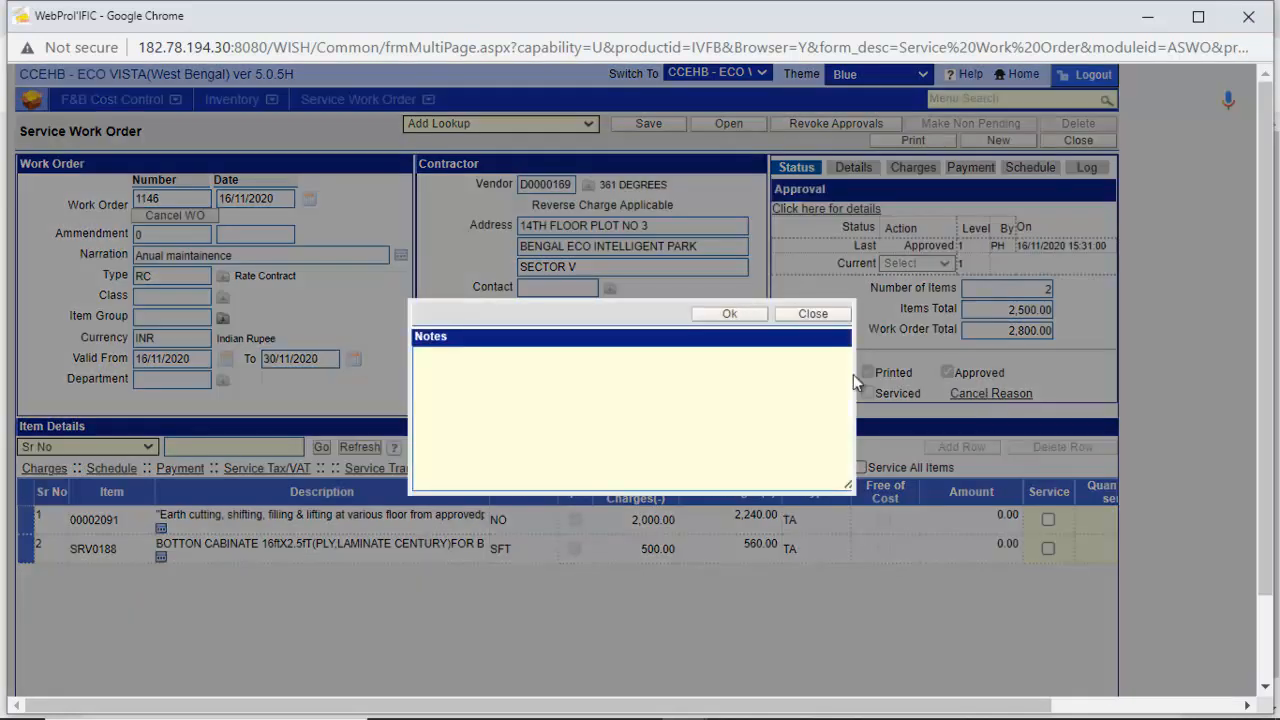
left_click(709, 384)
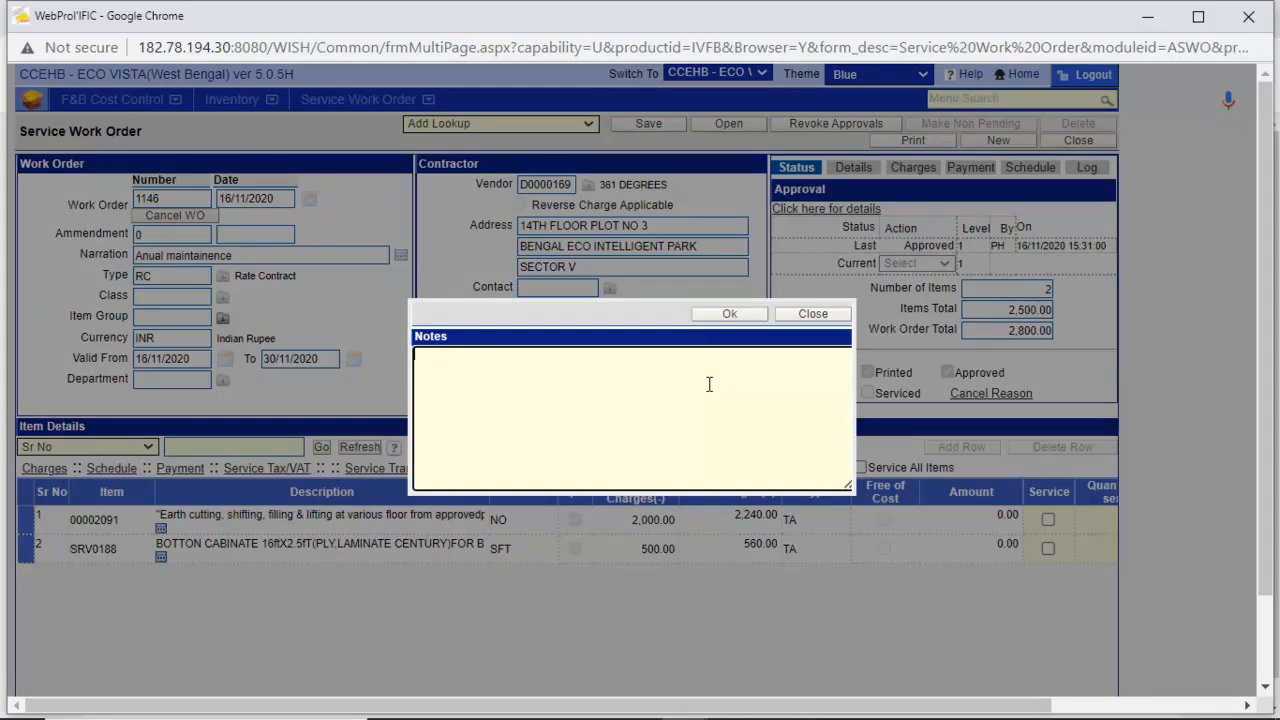
type("duplicate")
left_click(730, 314)
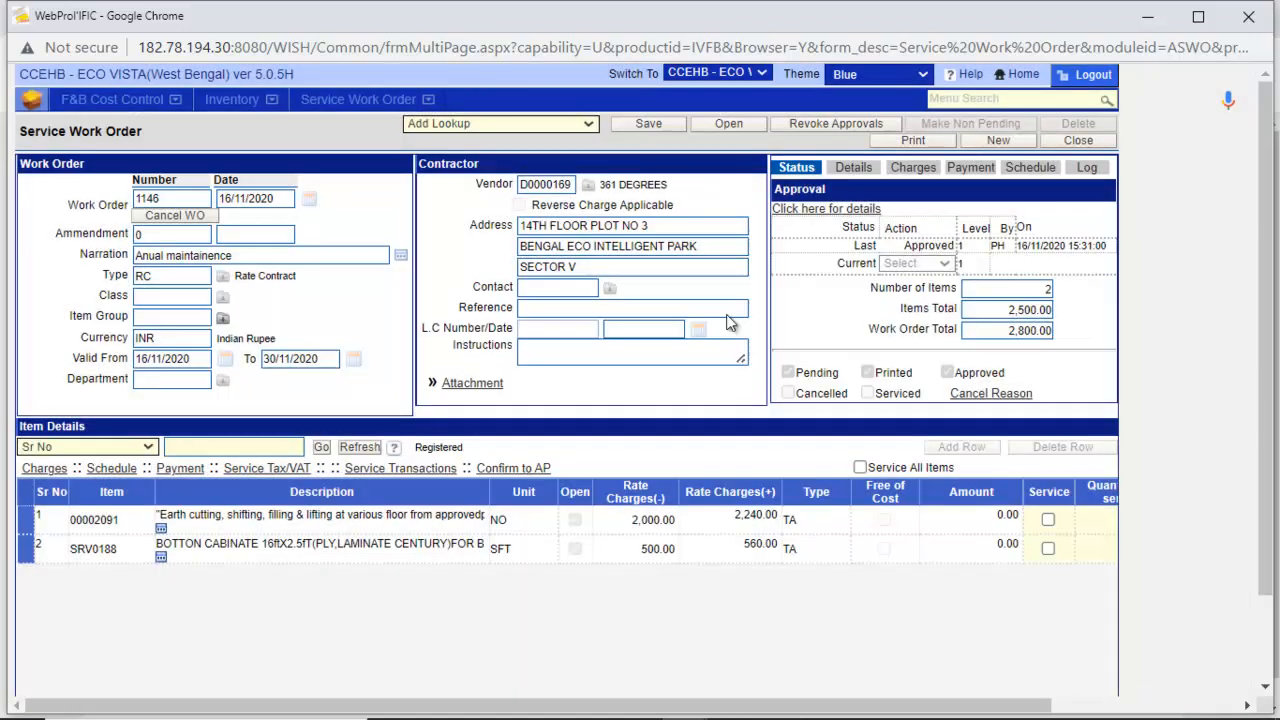
left_click(180, 216)
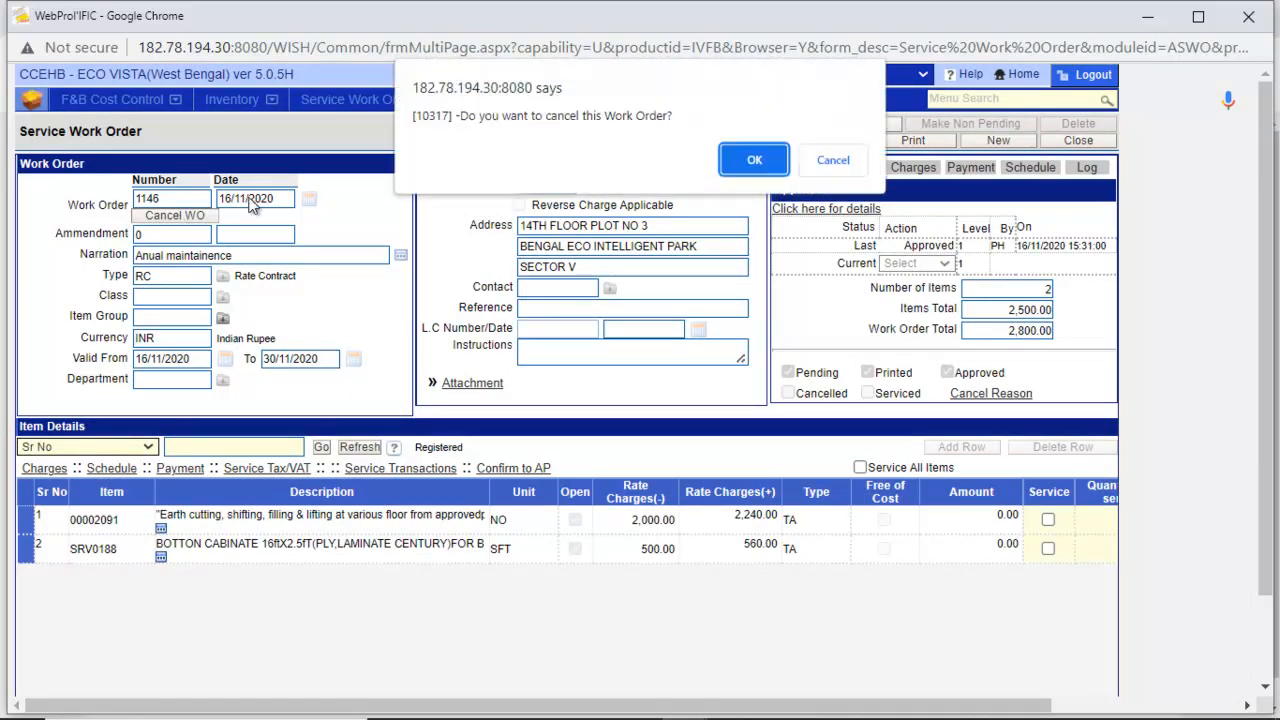
left_click(758, 163)
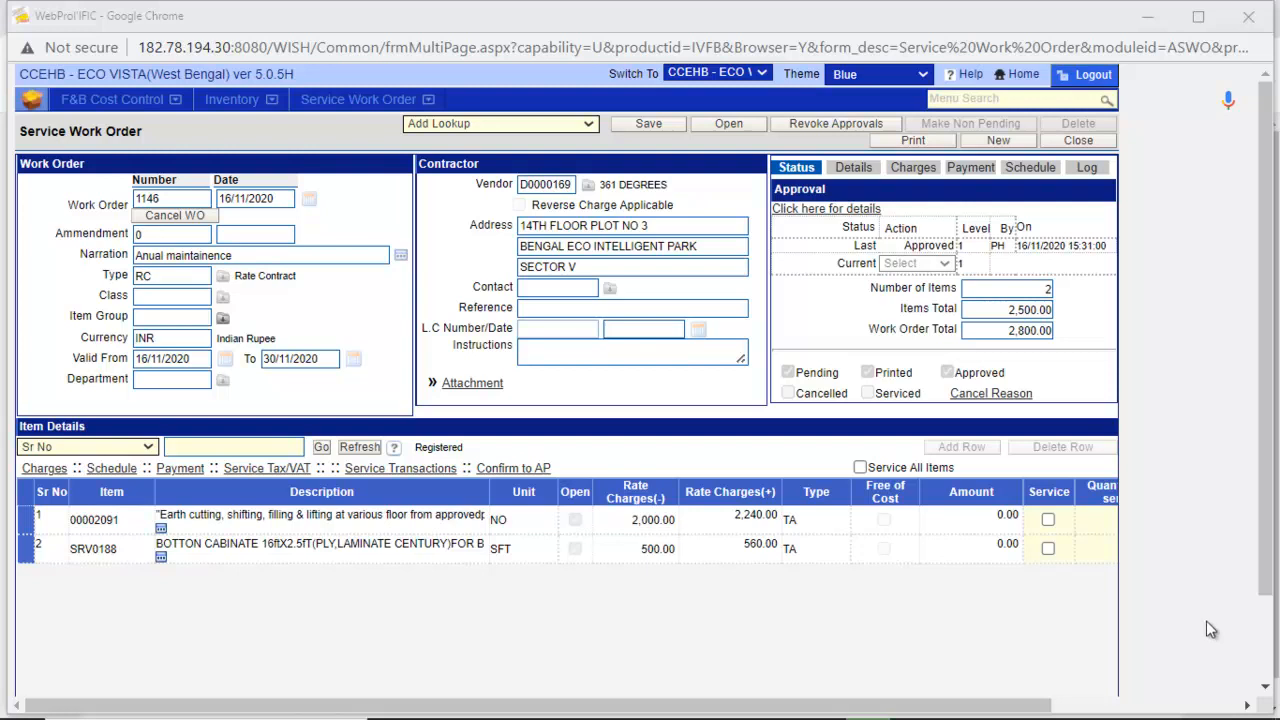
- Mark both work order items, 00002091 and SRV0188, for service
left_click_drag(1266, 578, 1265, 637)
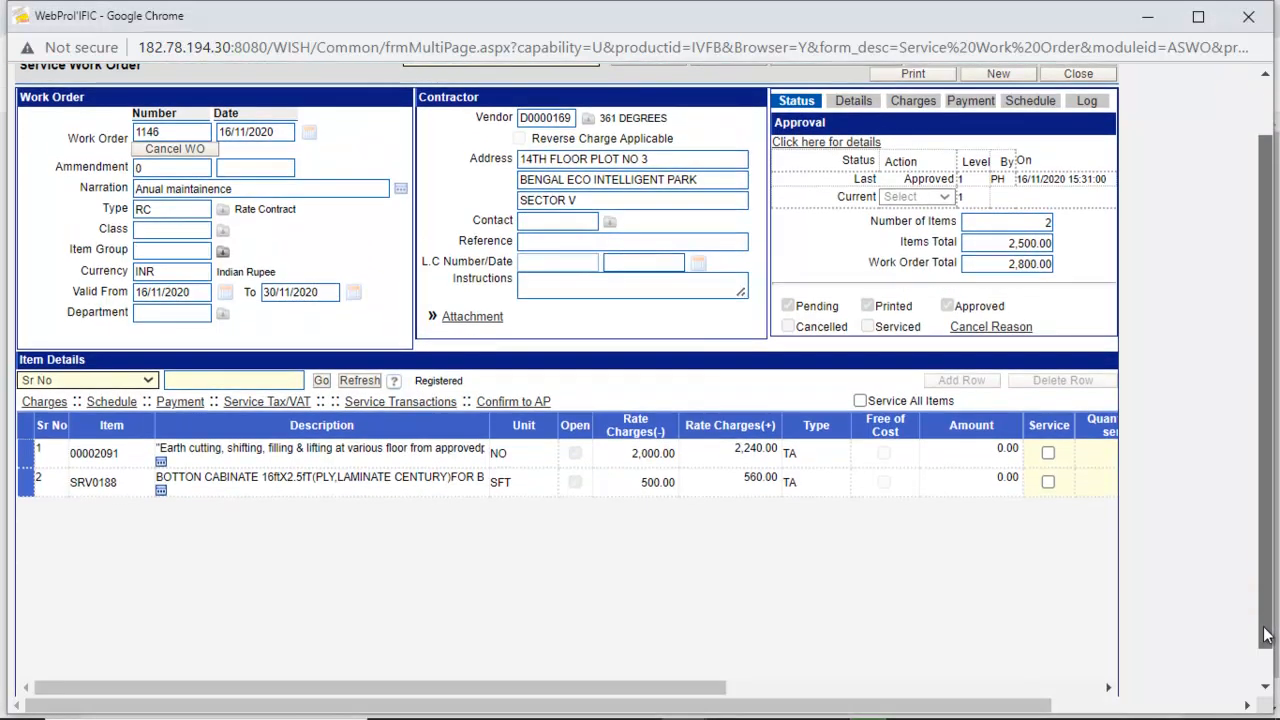
left_click(1047, 455)
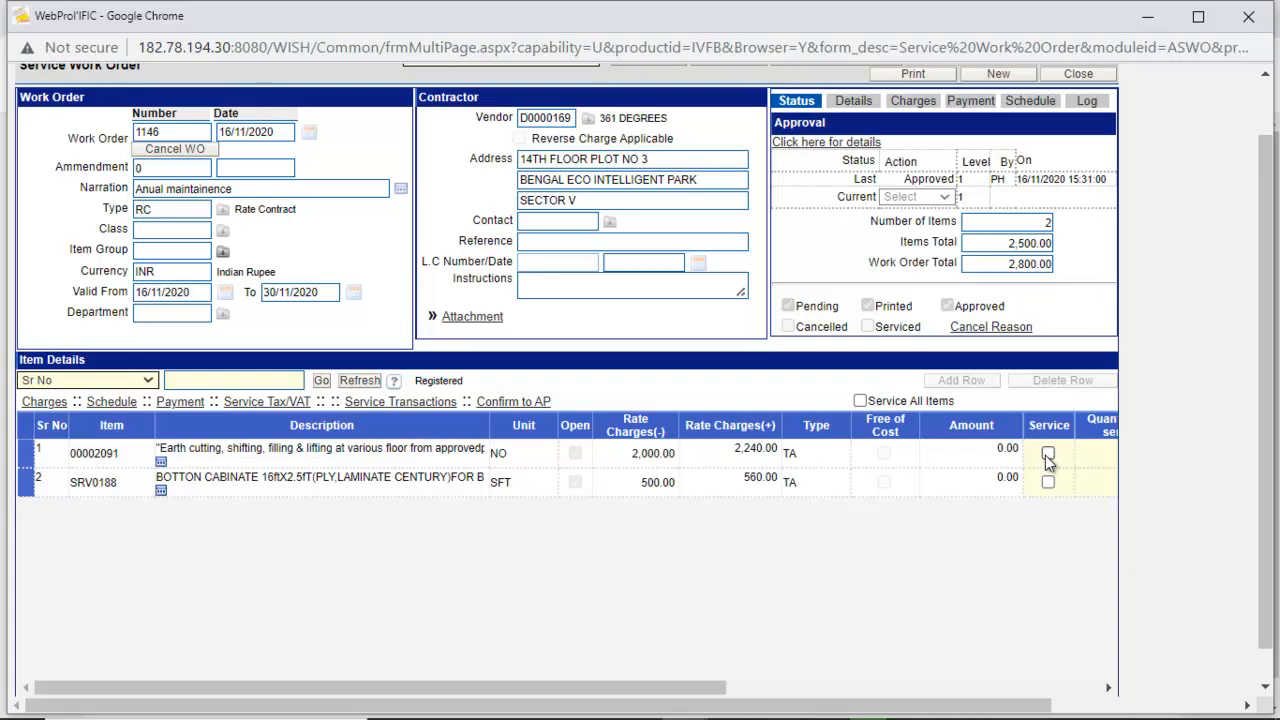
left_click(1047, 482)
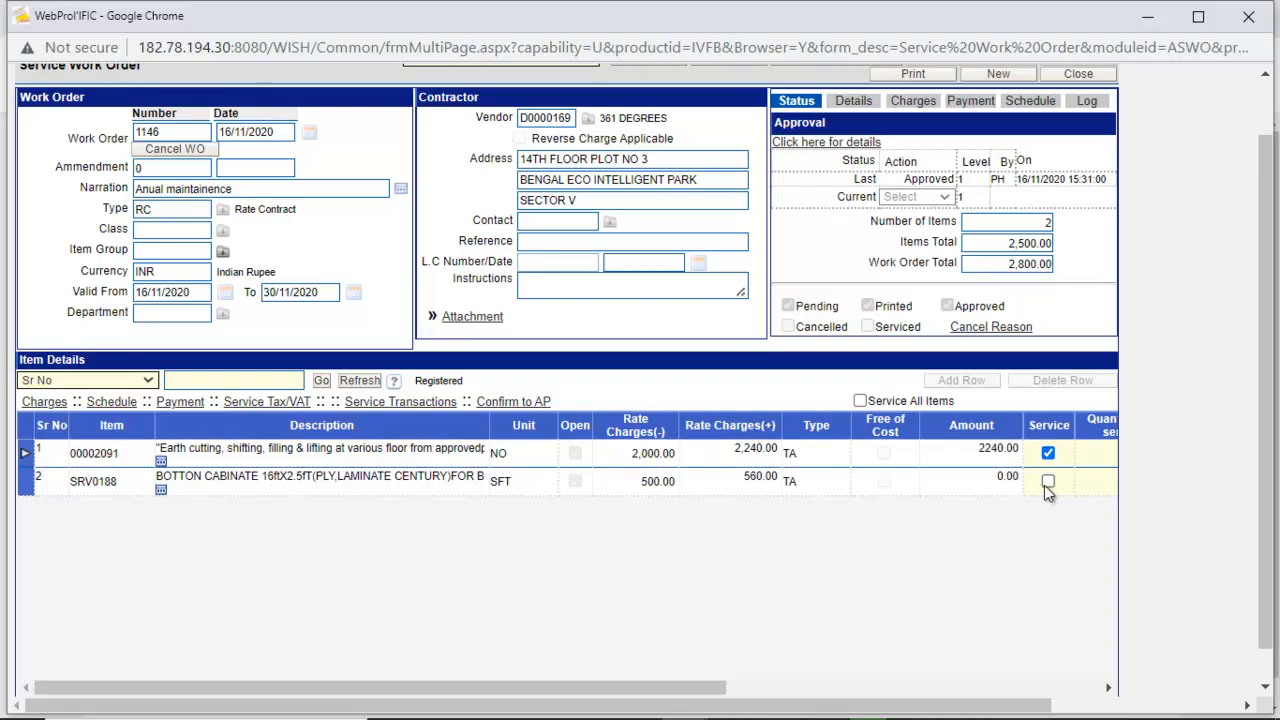
- Set the quantity to be serviced to 20 for item 00002091 and 500 for item SRV0188
left_click_drag(729, 687, 875, 681)
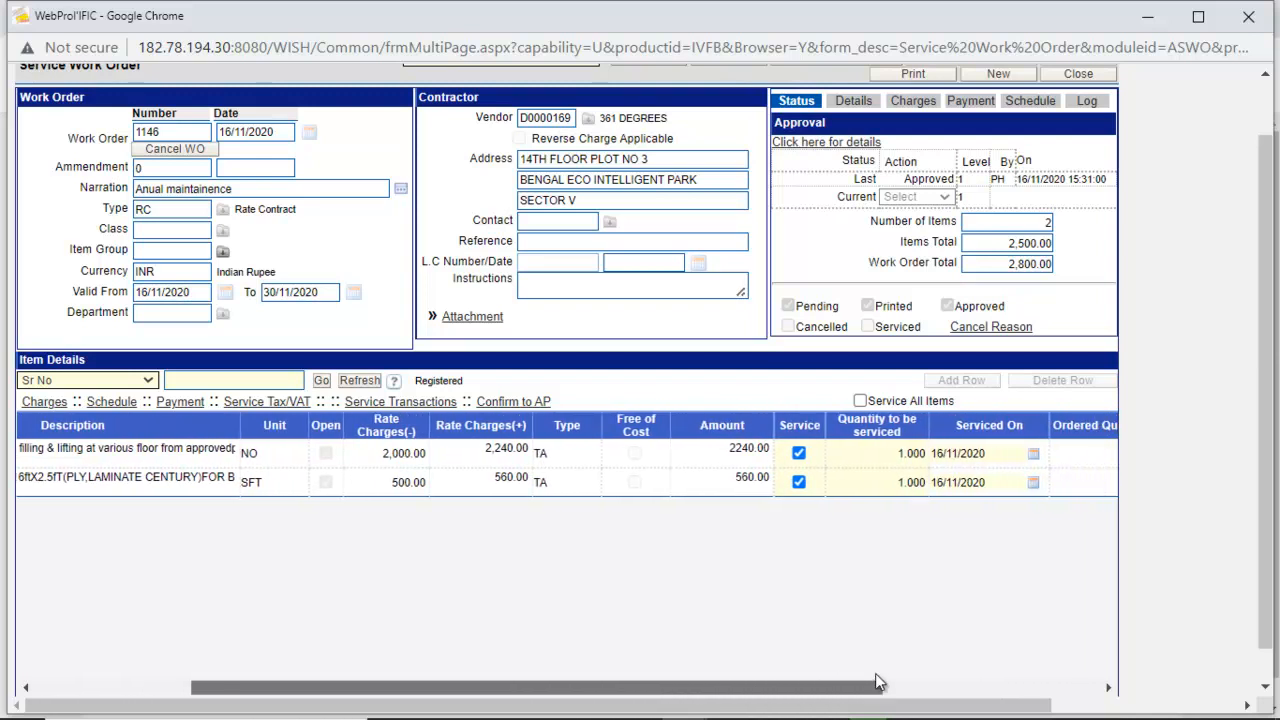
left_click(905, 454)
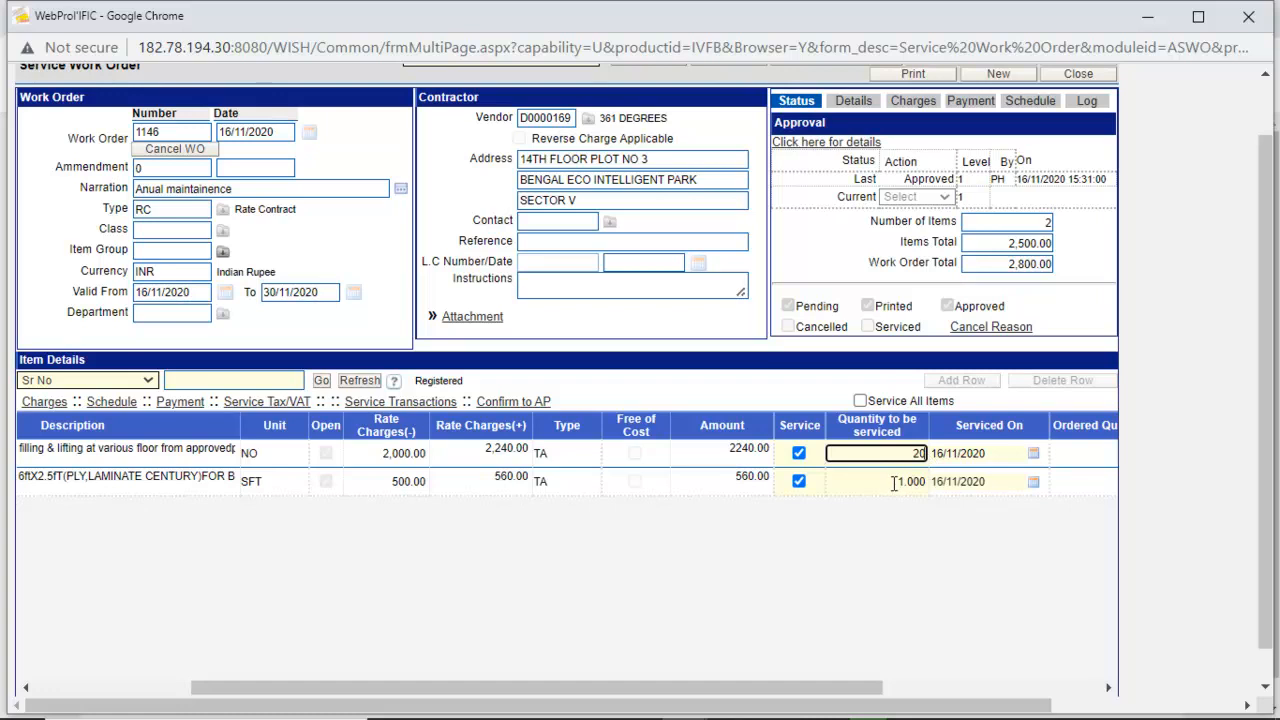
left_click(898, 482)
type("500")
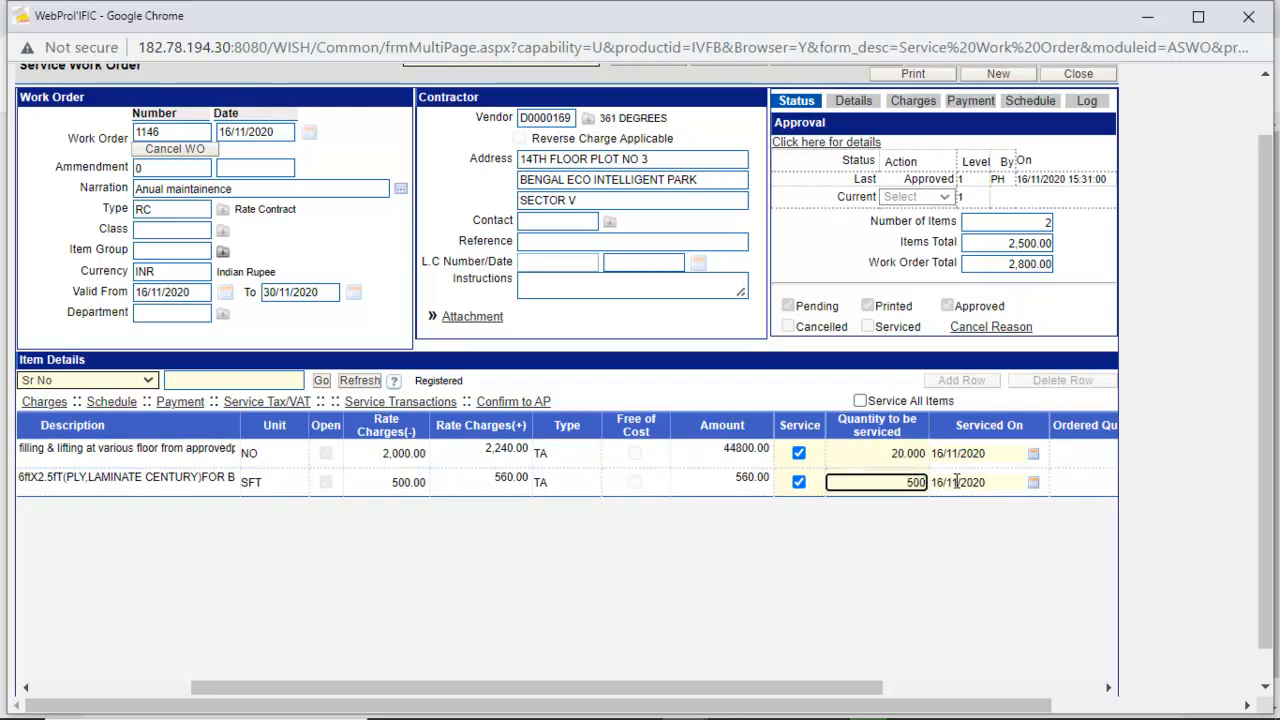
left_click(953, 482)
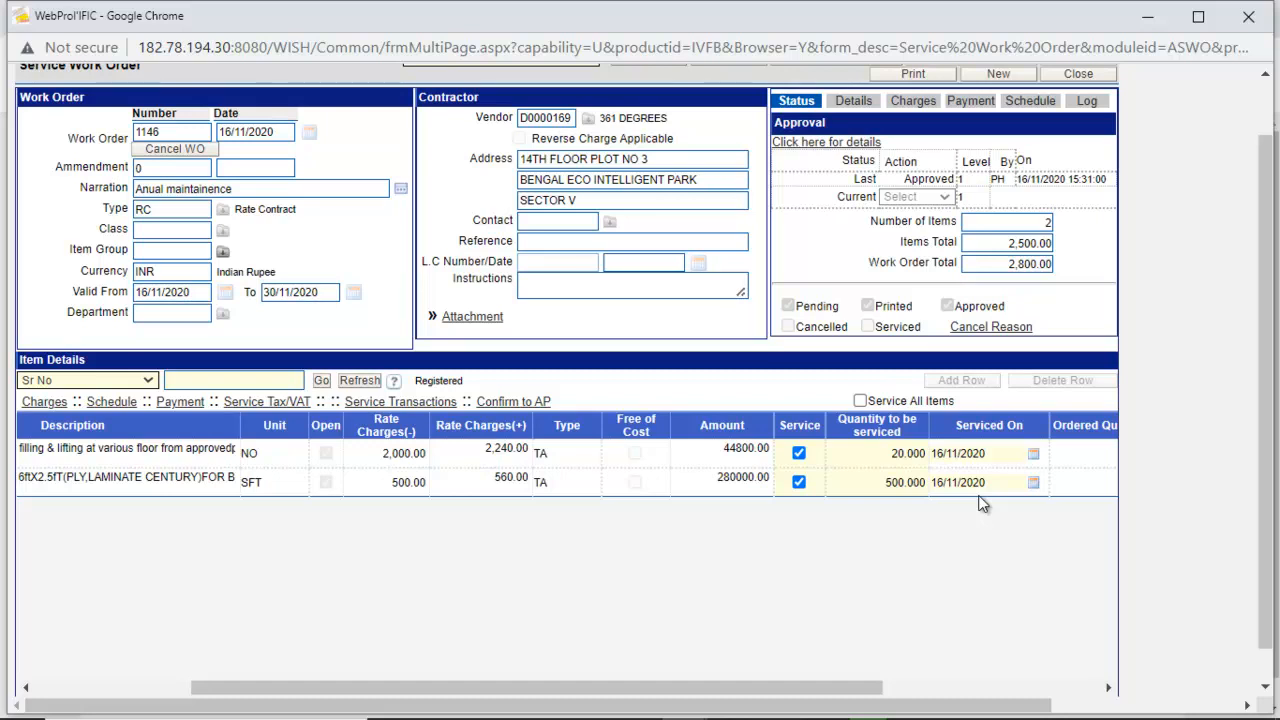
- Save the work order and confirm servicing of the two marked items
scroll(1266, 300, "up", 1)
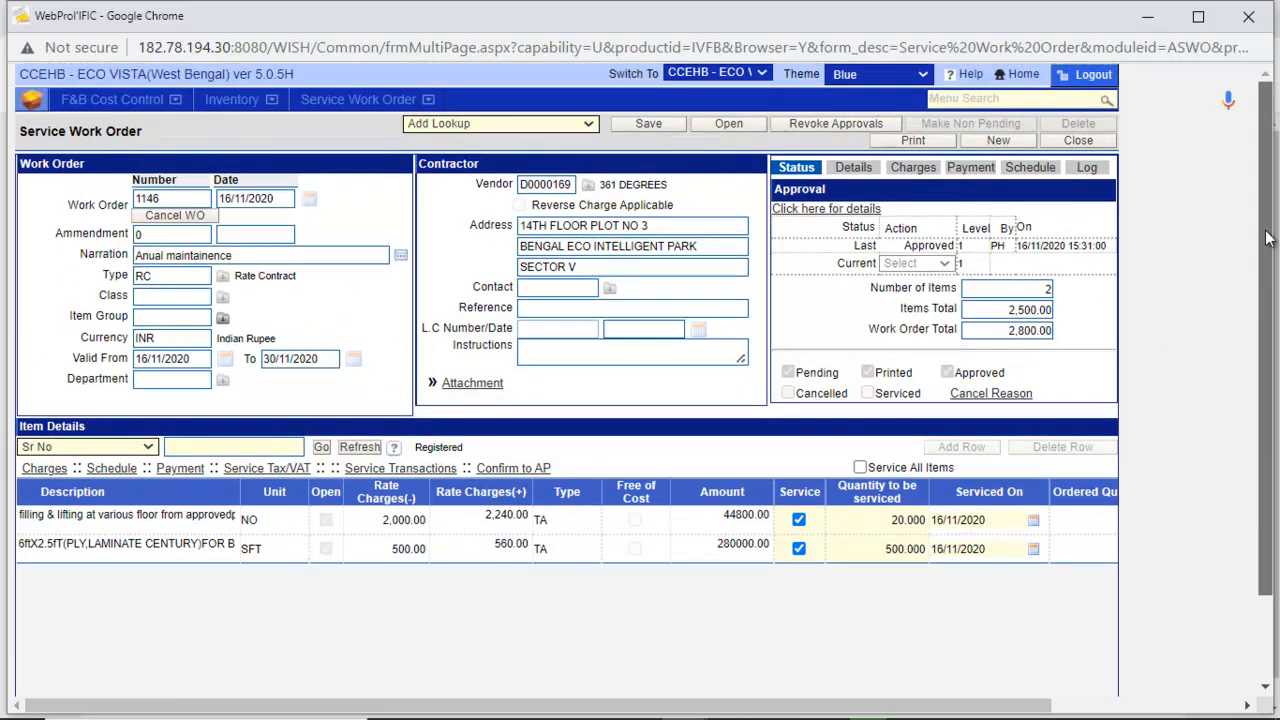
left_click(651, 124)
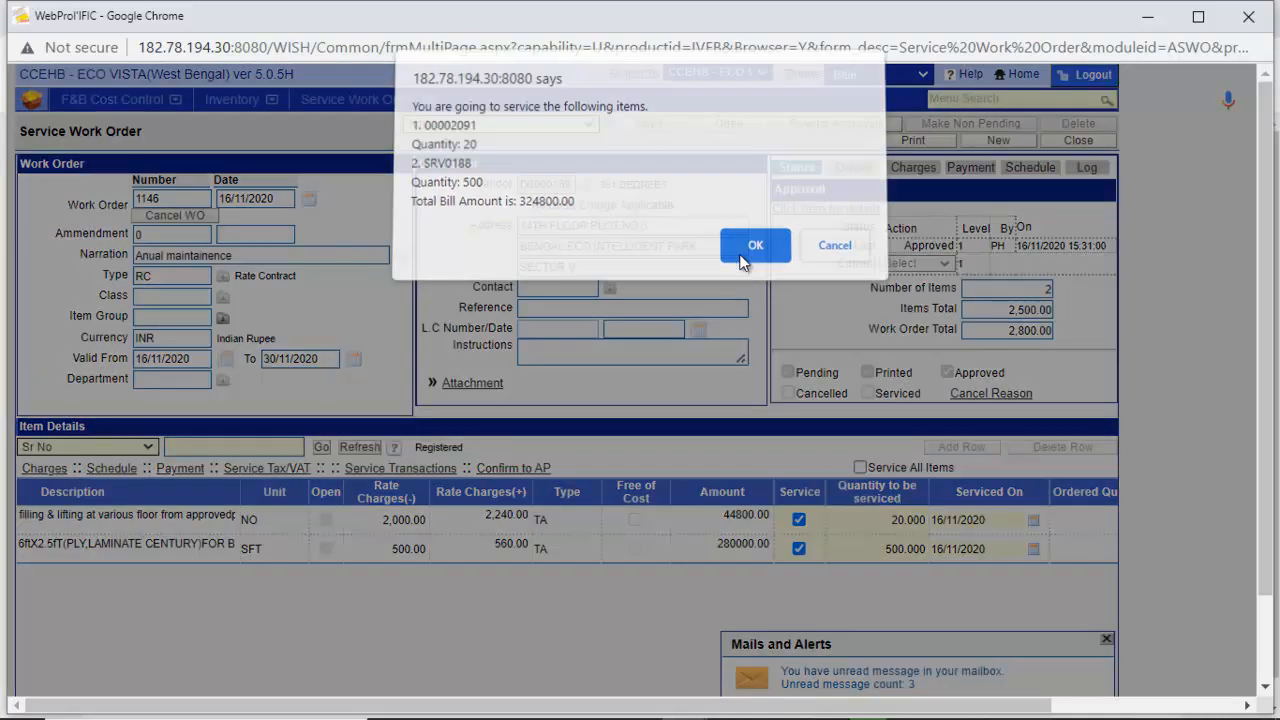
left_click(741, 253)
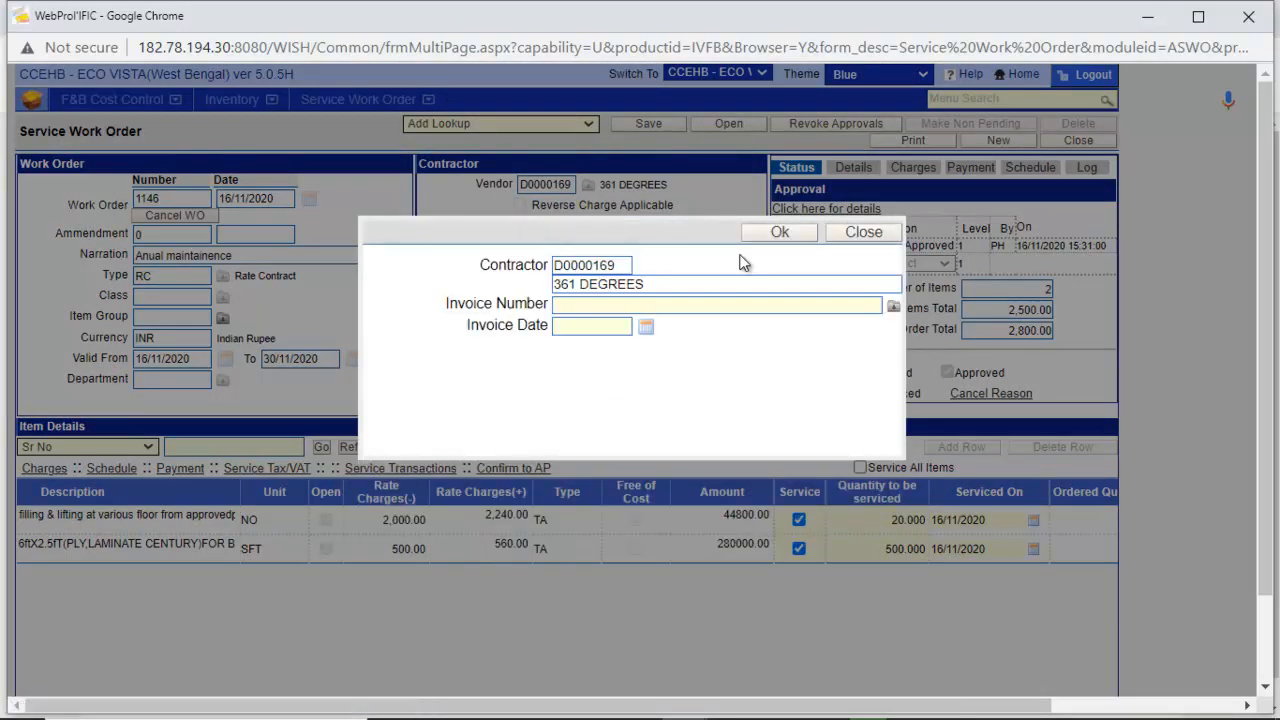
- Record the contractor's invoice as number 361-1001 dated 16/11/2020 and complete the service transaction
left_click(622, 305)
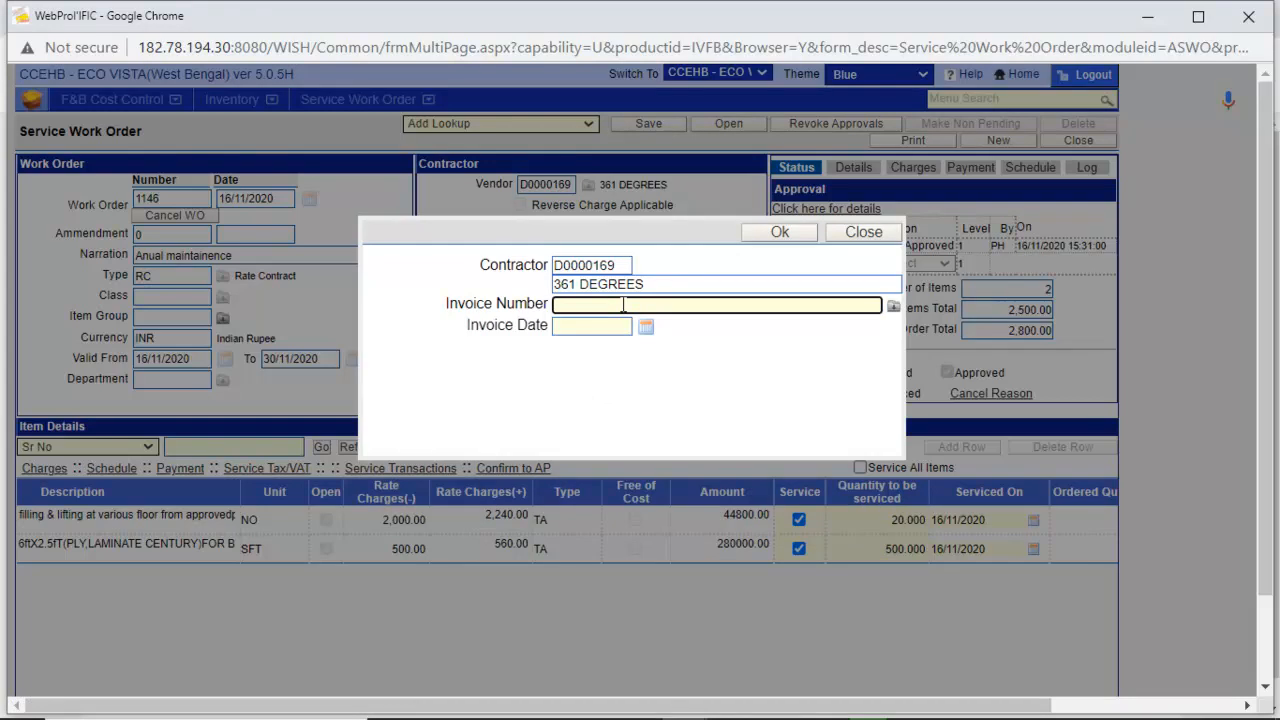
type("361-1001")
left_click(646, 327)
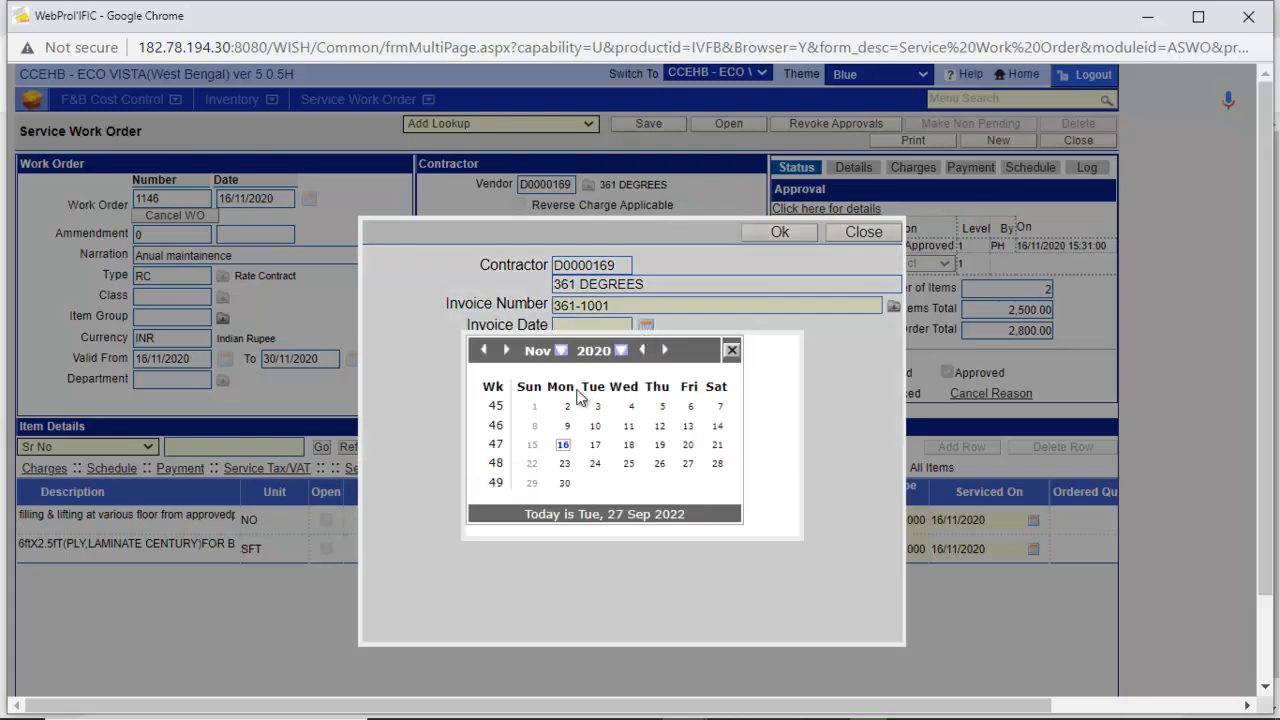
left_click(563, 446)
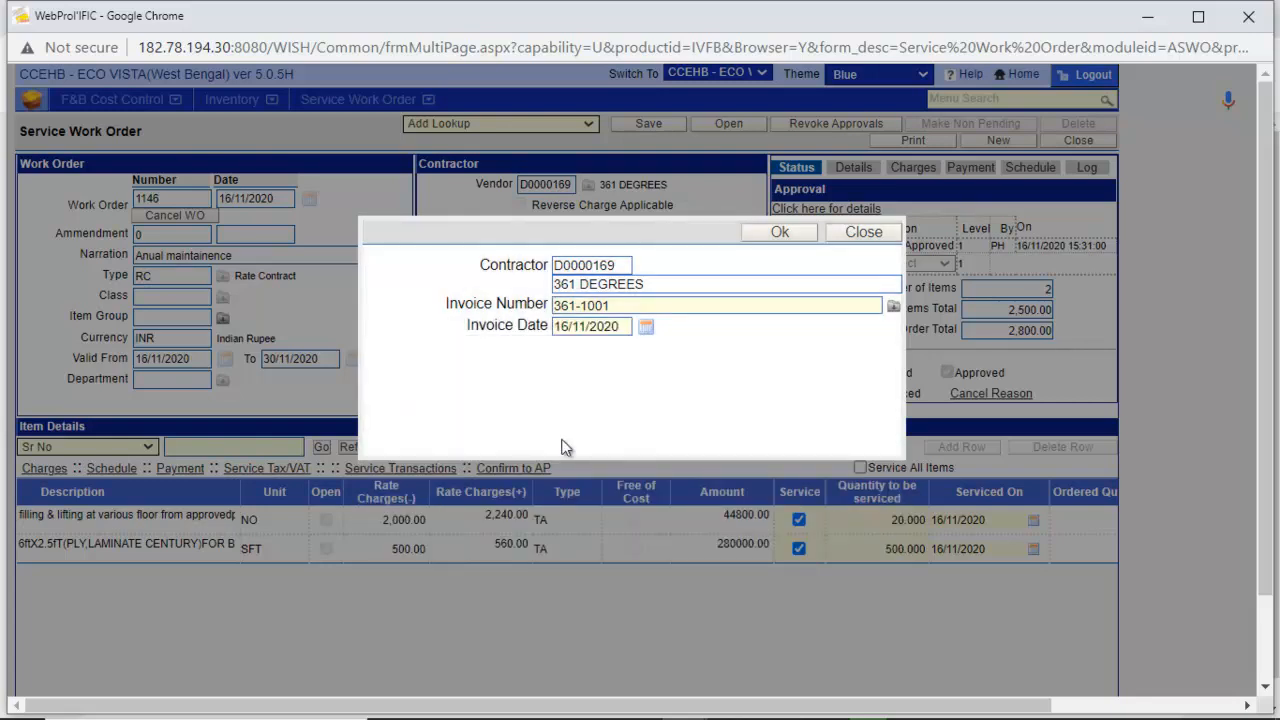
left_click(780, 232)
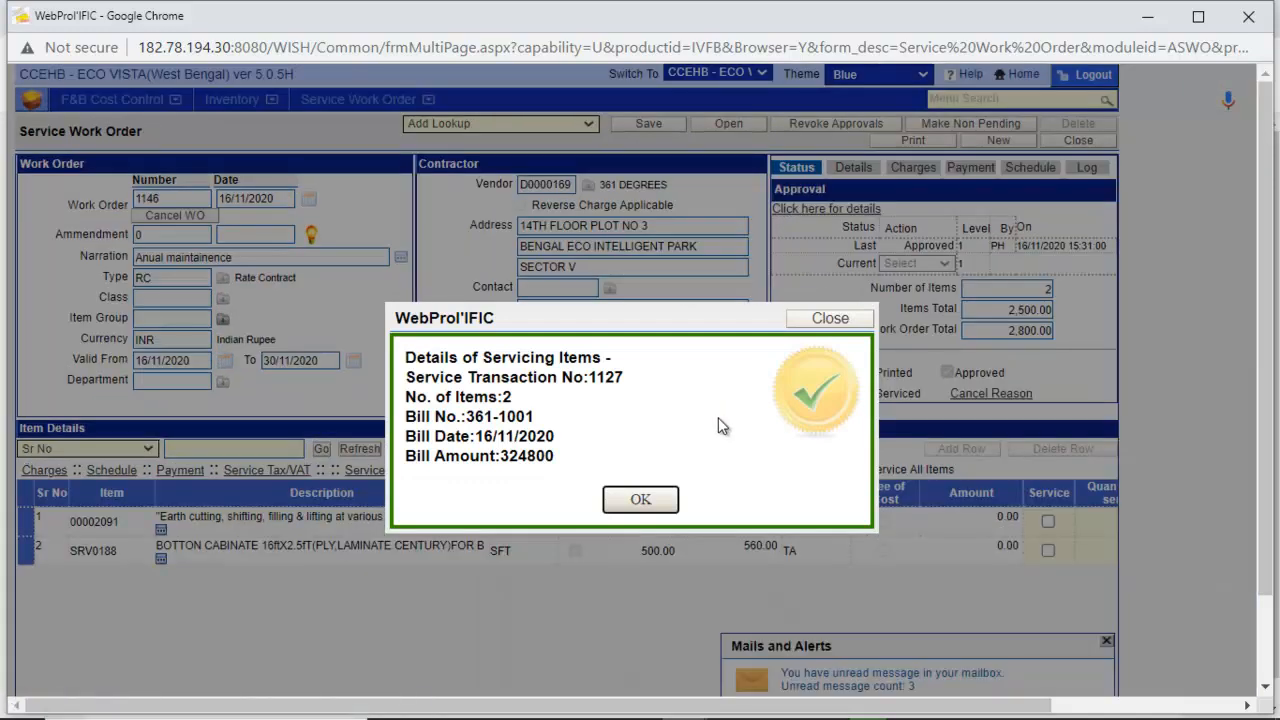
left_click(660, 500)
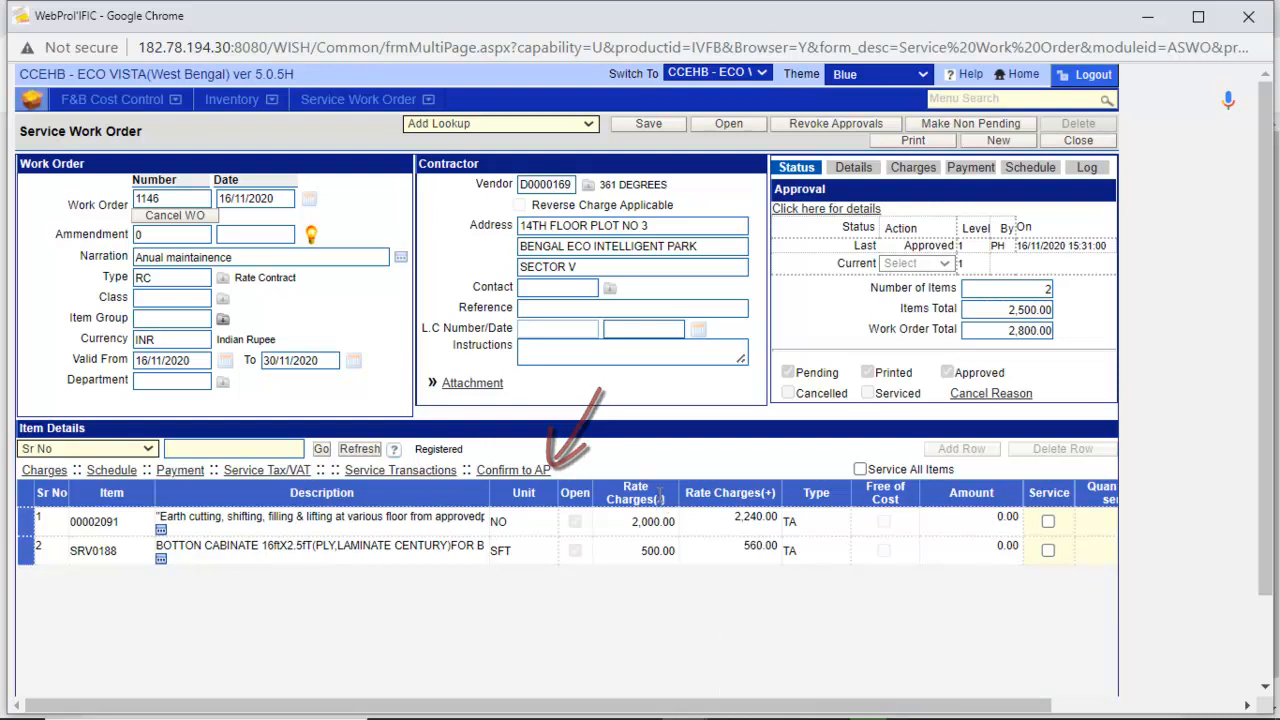
- Confirm the service transaction for bill 361-1001 to AP and print its job completion certificate
left_click(532, 473)
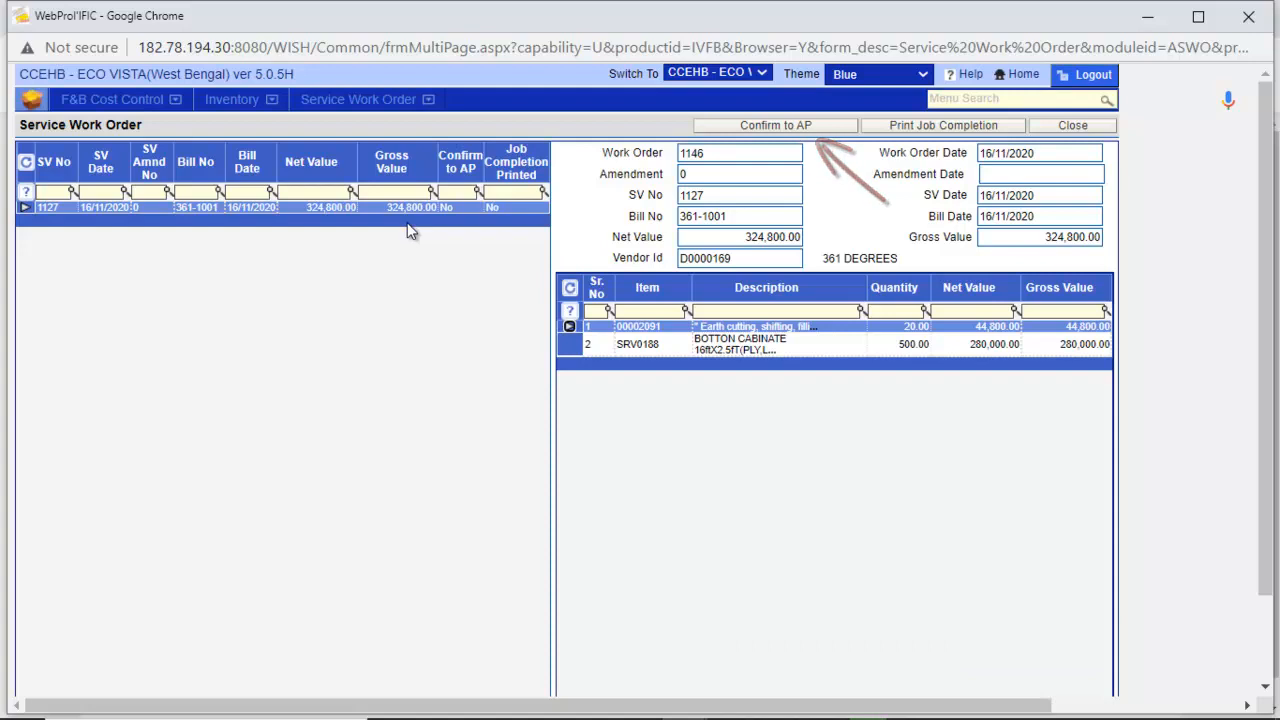
left_click(750, 130)
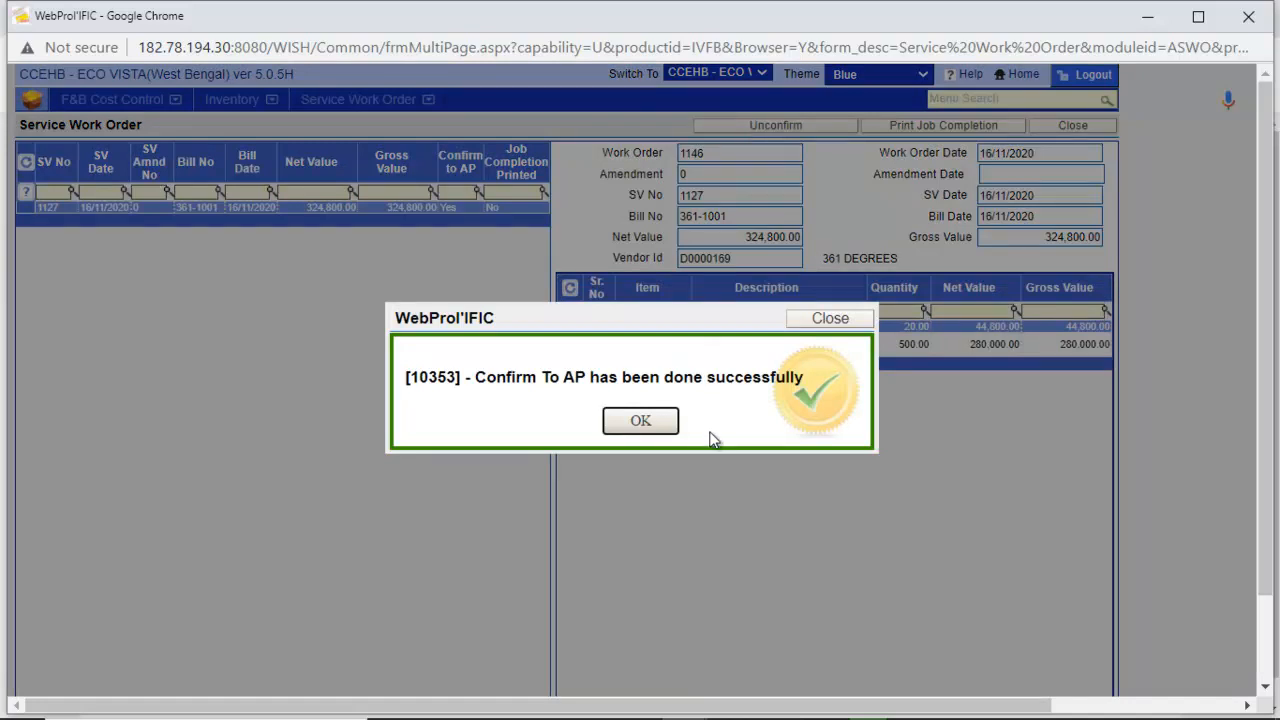
left_click(668, 428)
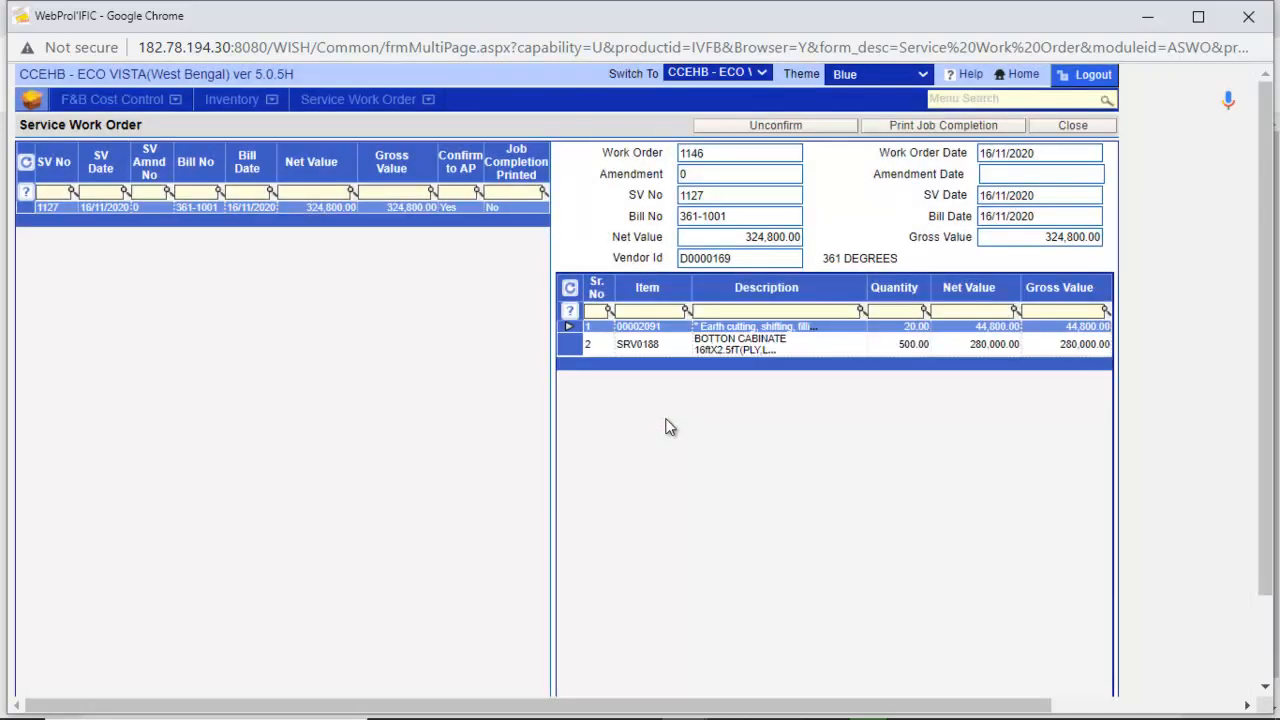
left_click(916, 136)
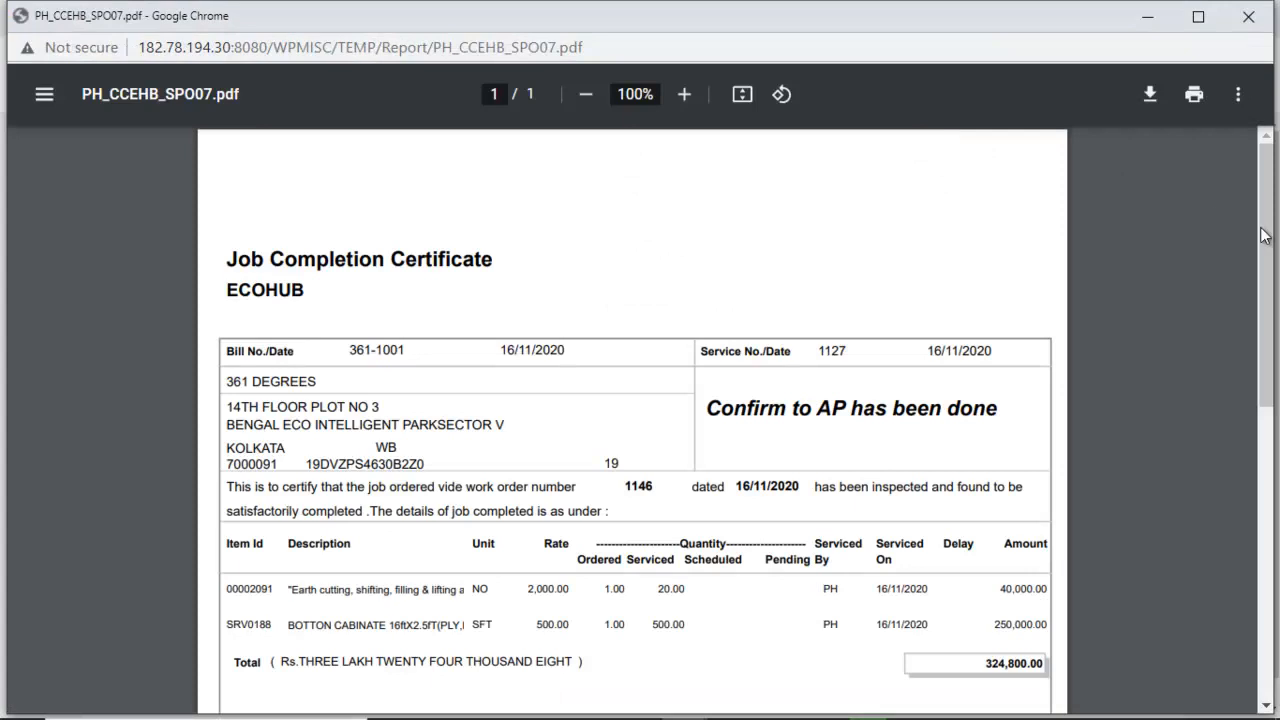
- Review and close the job completion certificate, and open the AP27 Process Receiving form
left_click_drag(1263, 235, 1273, 285)
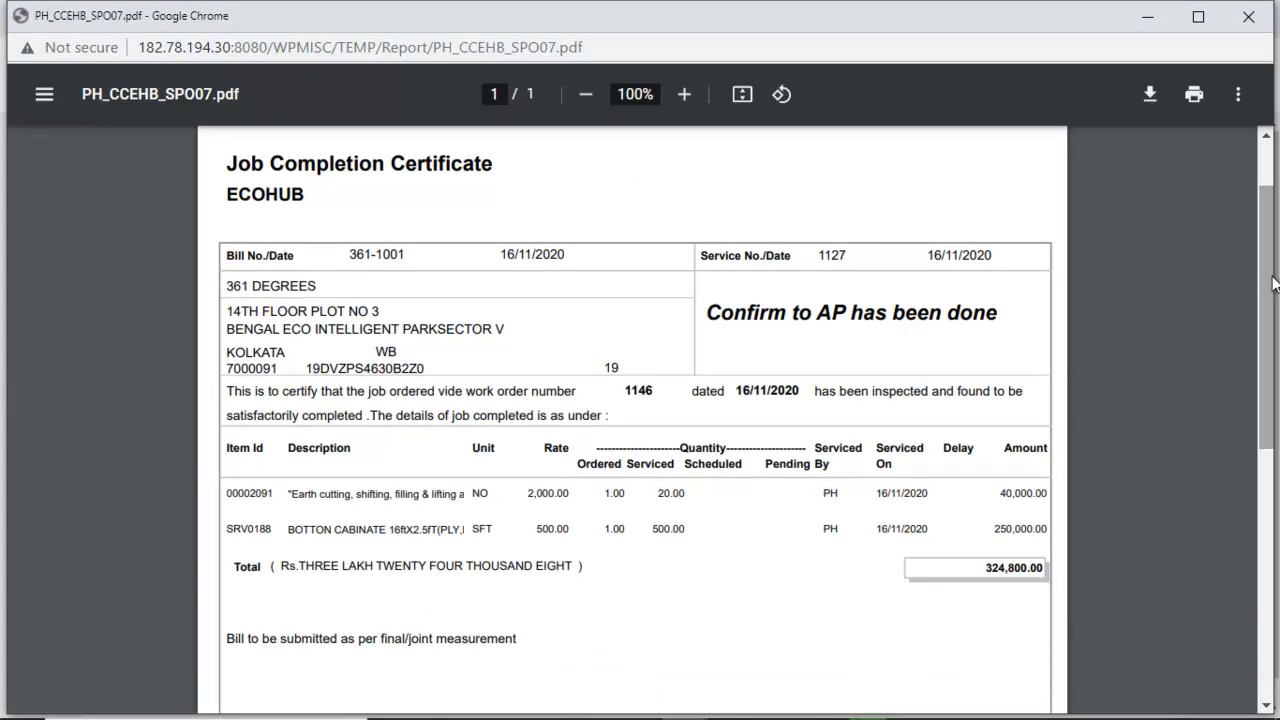
left_click(1247, 17)
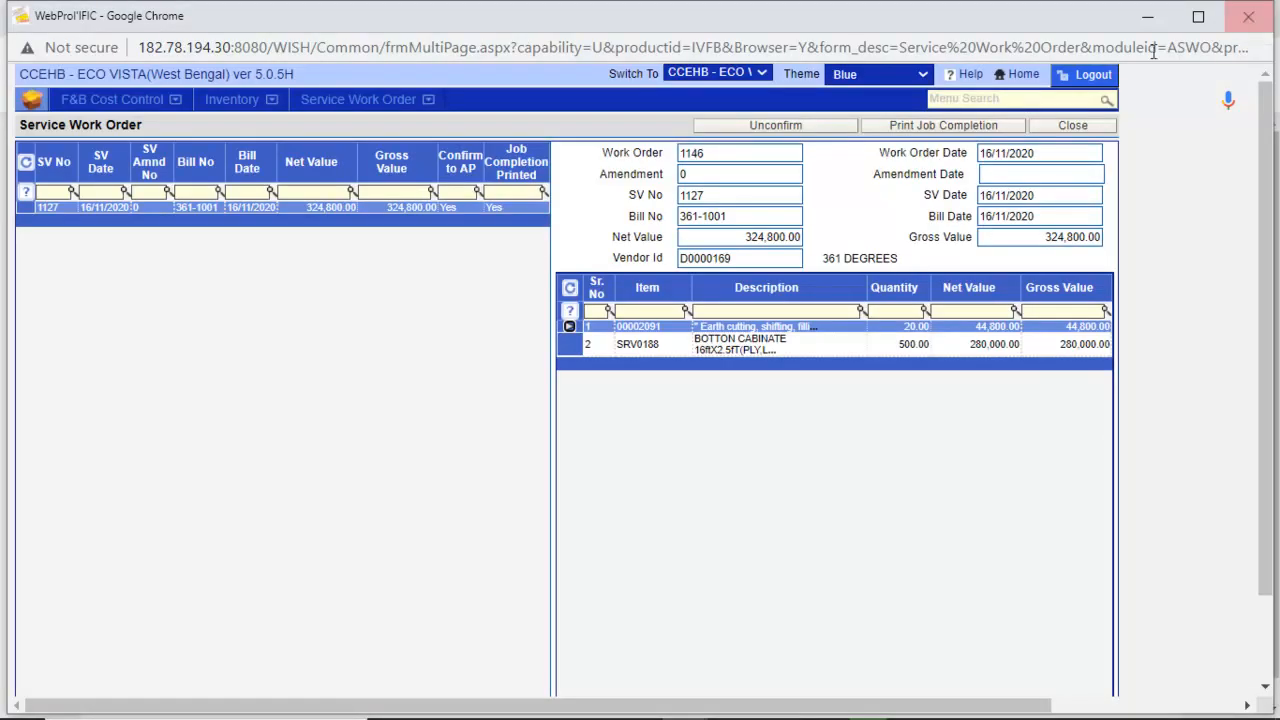
left_click(1063, 101)
type("Pr")
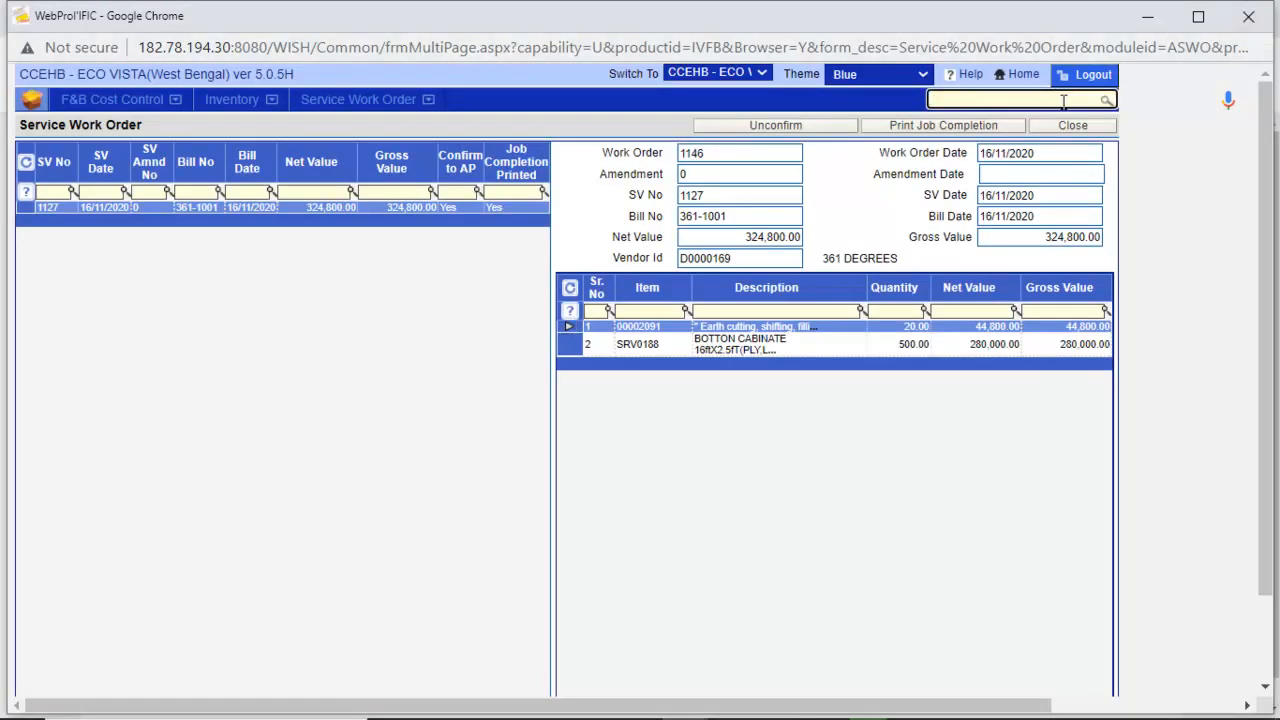
type("ocess")
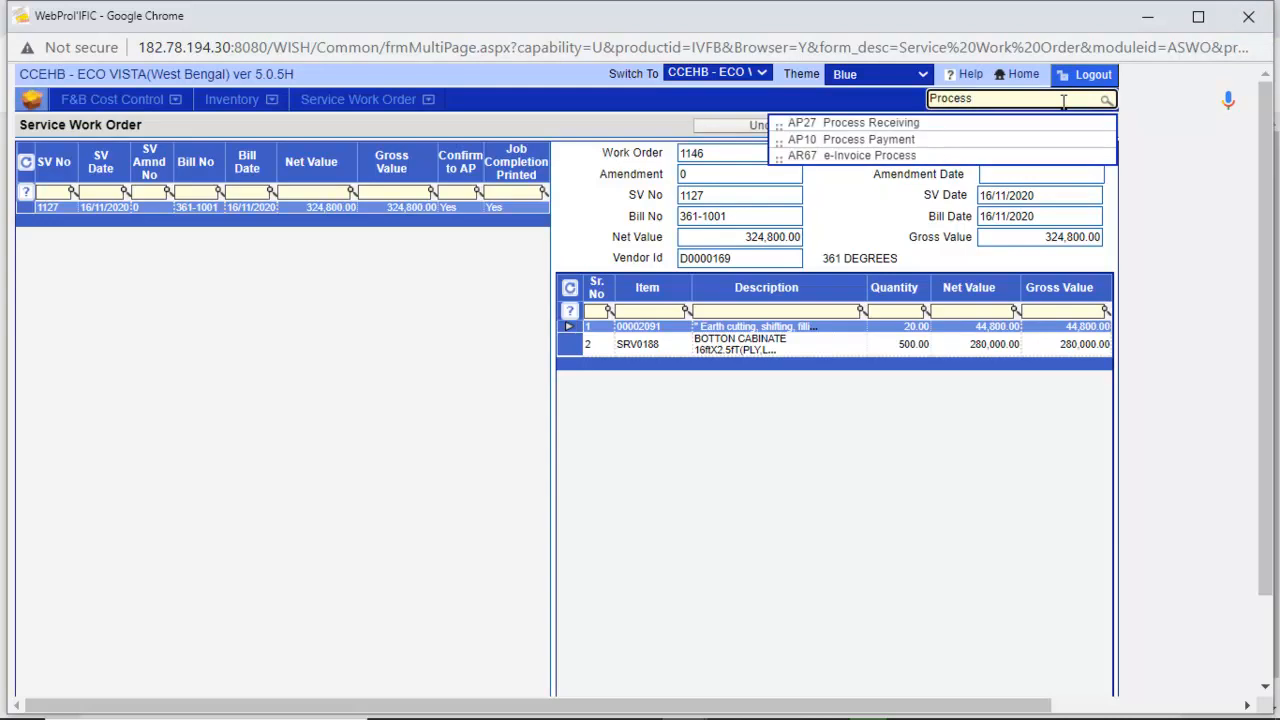
left_click(906, 124)
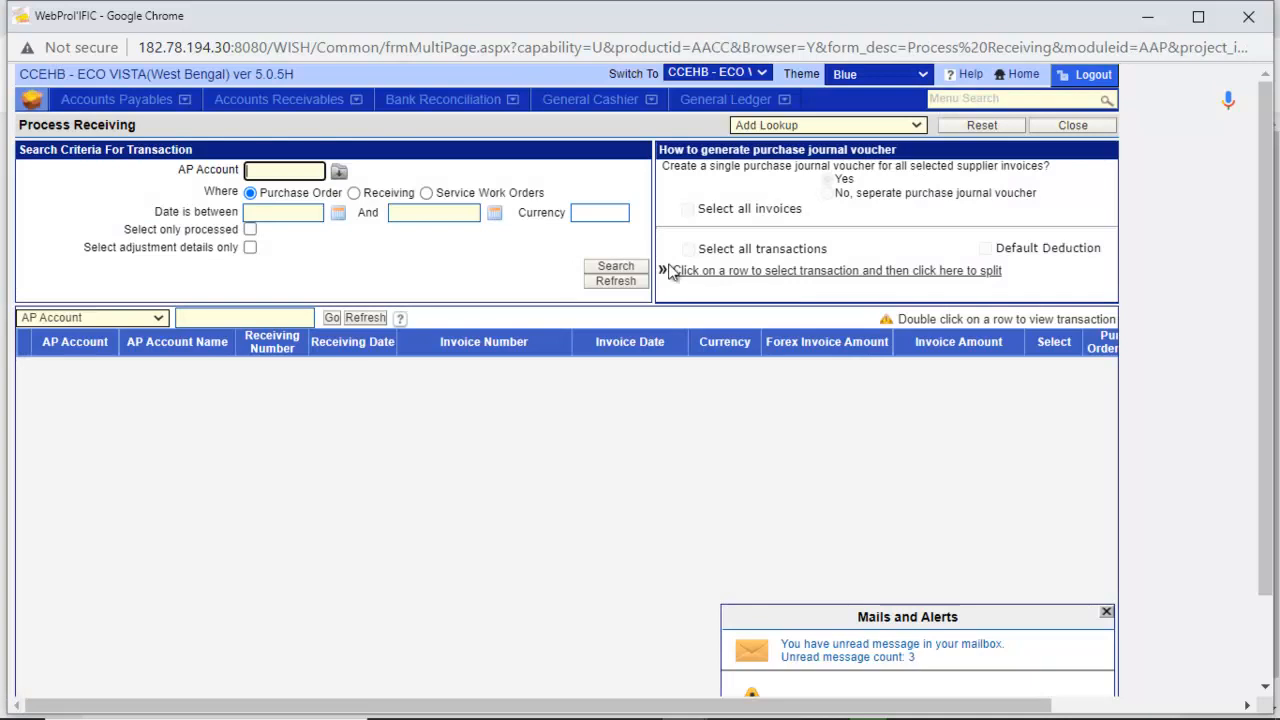
- Search for service work order transactions dated from 16/11/2020 to 16/11/2020
left_click(426, 193)
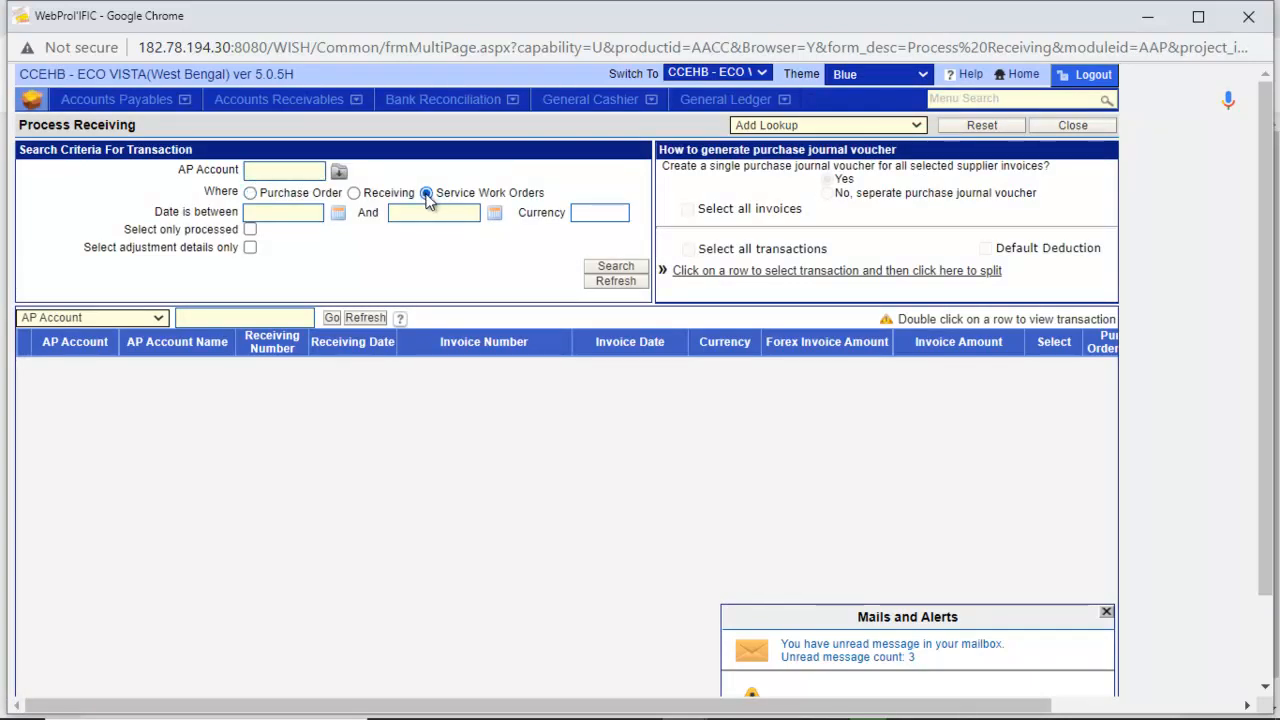
left_click(603, 270)
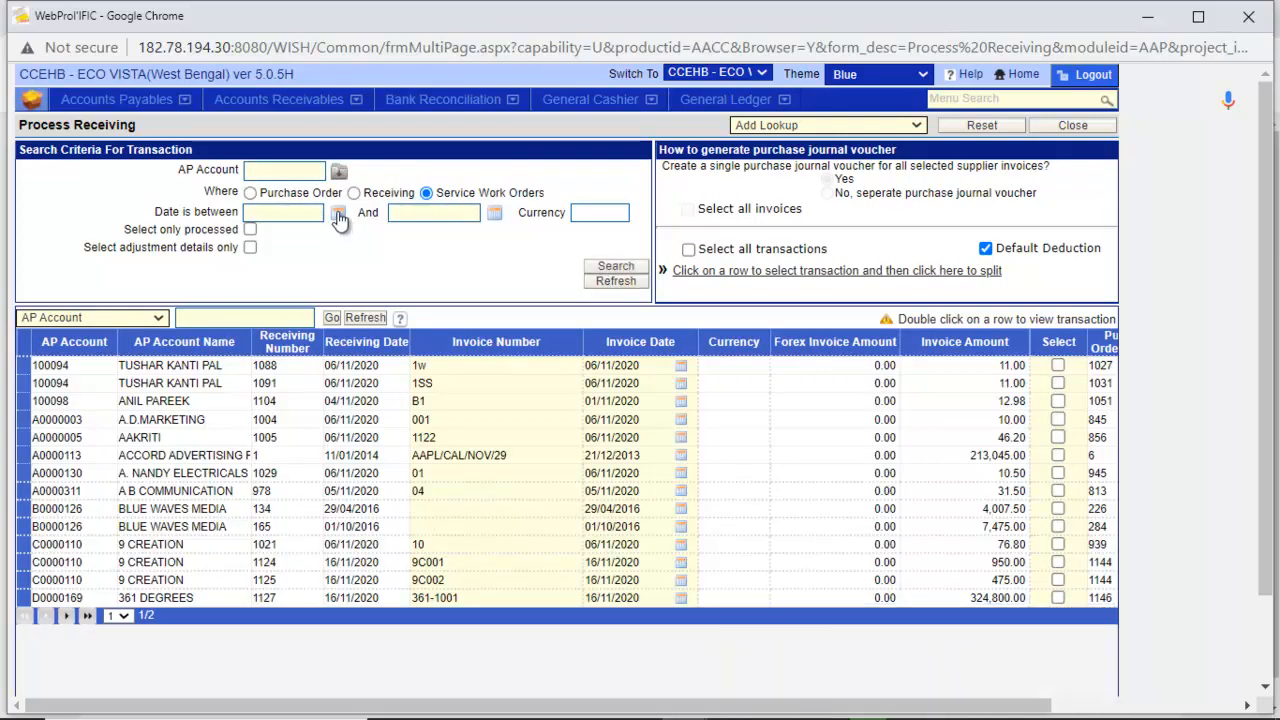
left_click(337, 212)
left_click(591, 400)
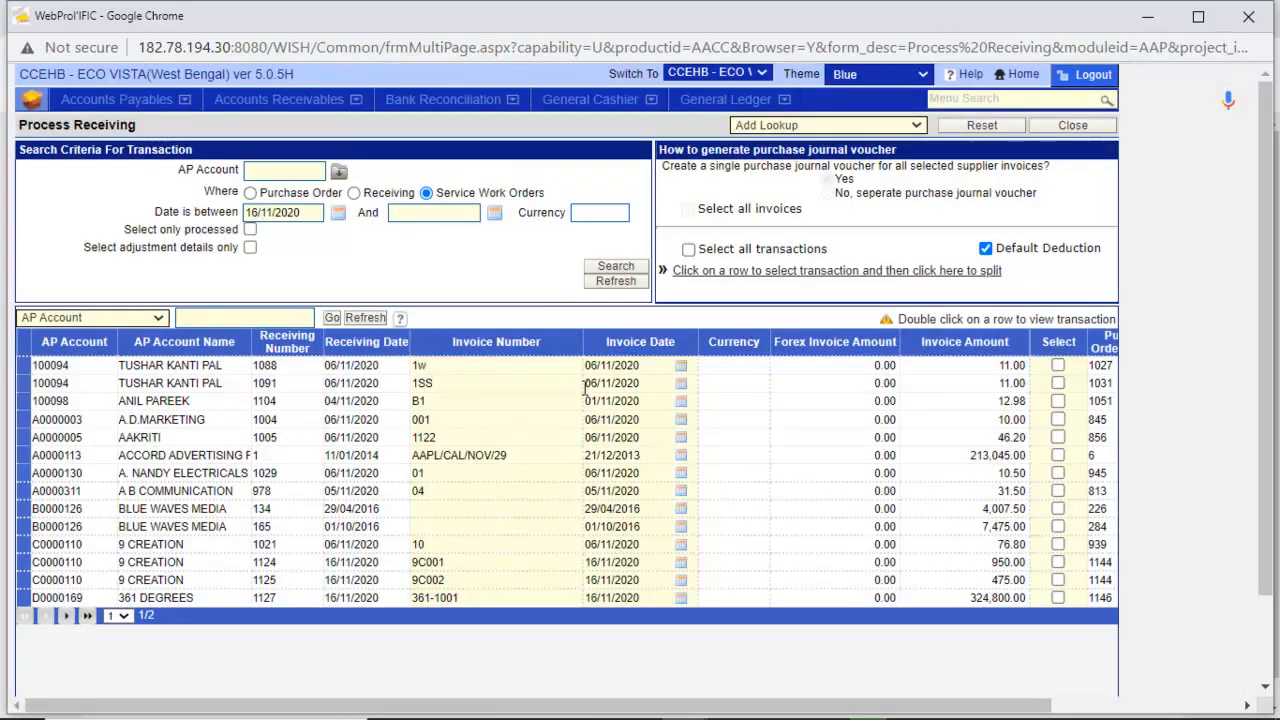
left_click(488, 214)
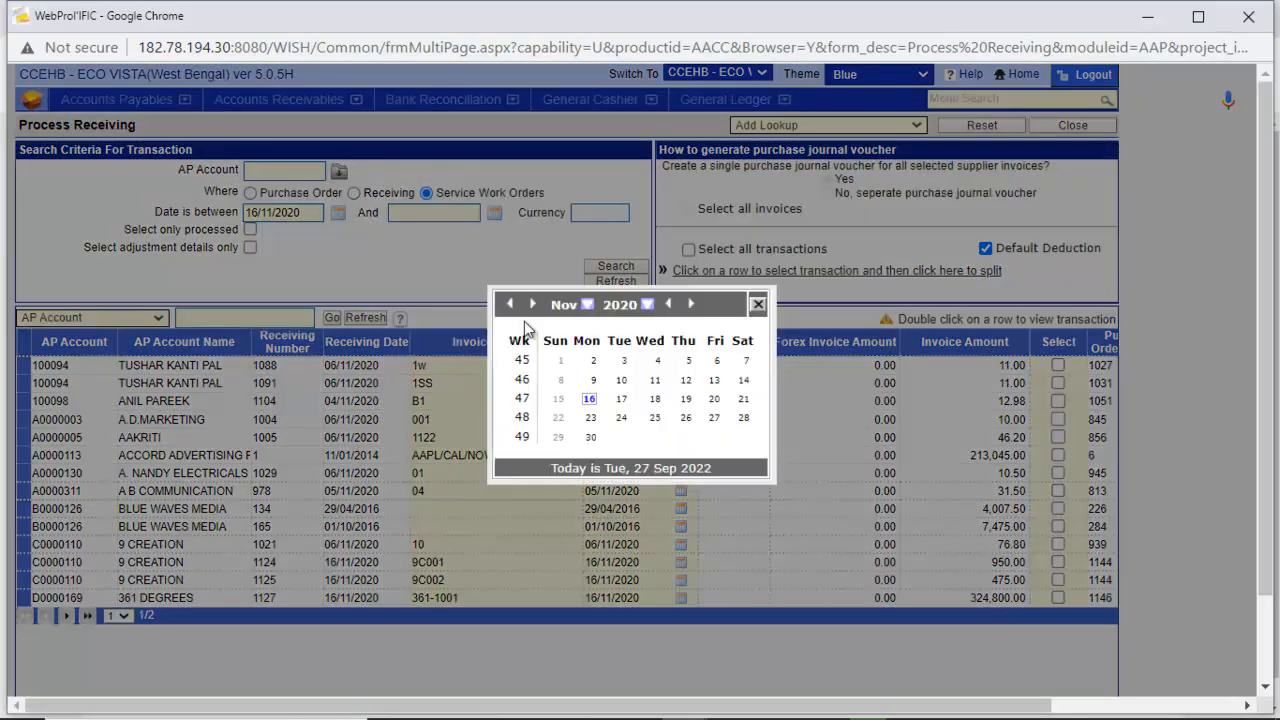
left_click(591, 402)
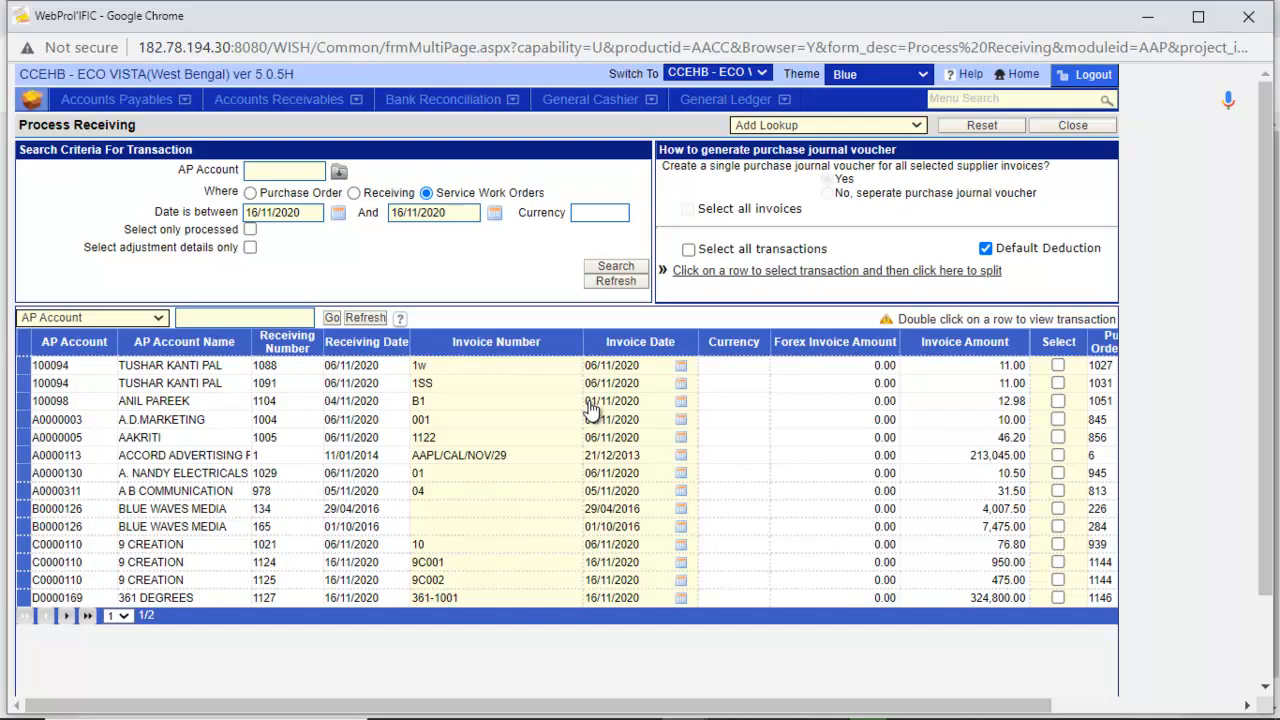
left_click(616, 266)
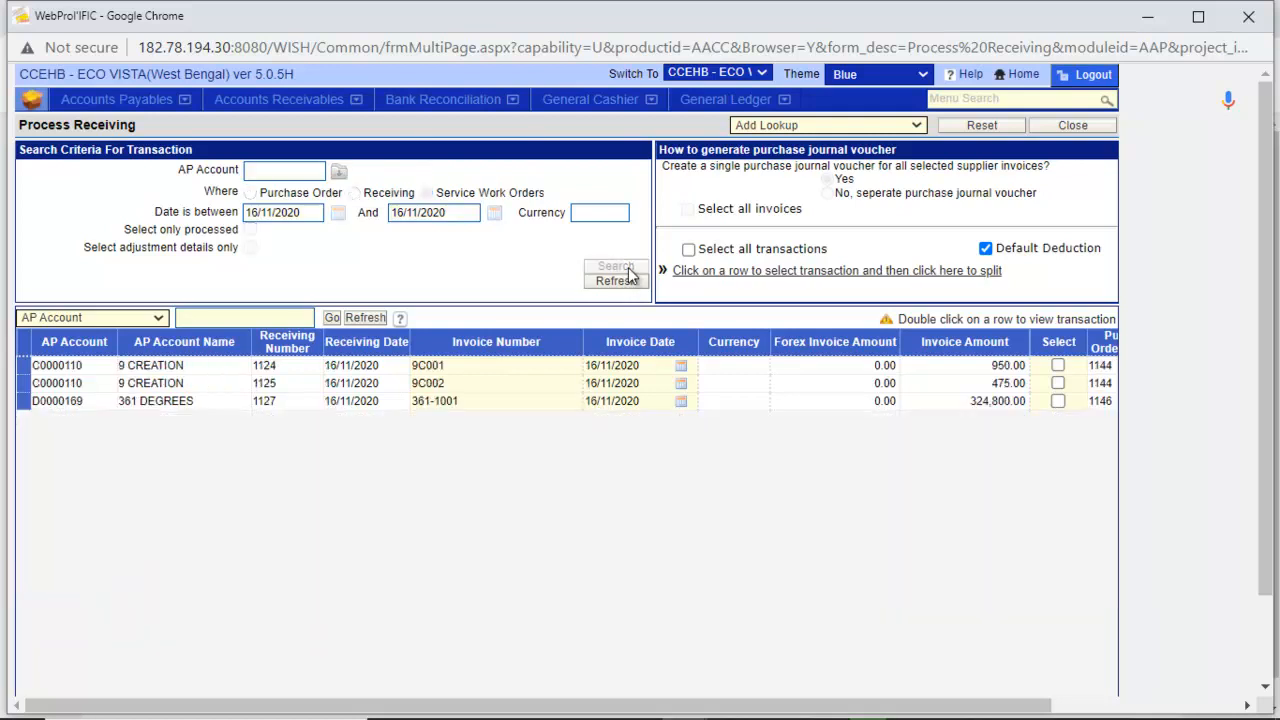
- Select the 361 DEGREES transaction with invoice number 361-1001 and examine its account name and invoice details
left_click(489, 400)
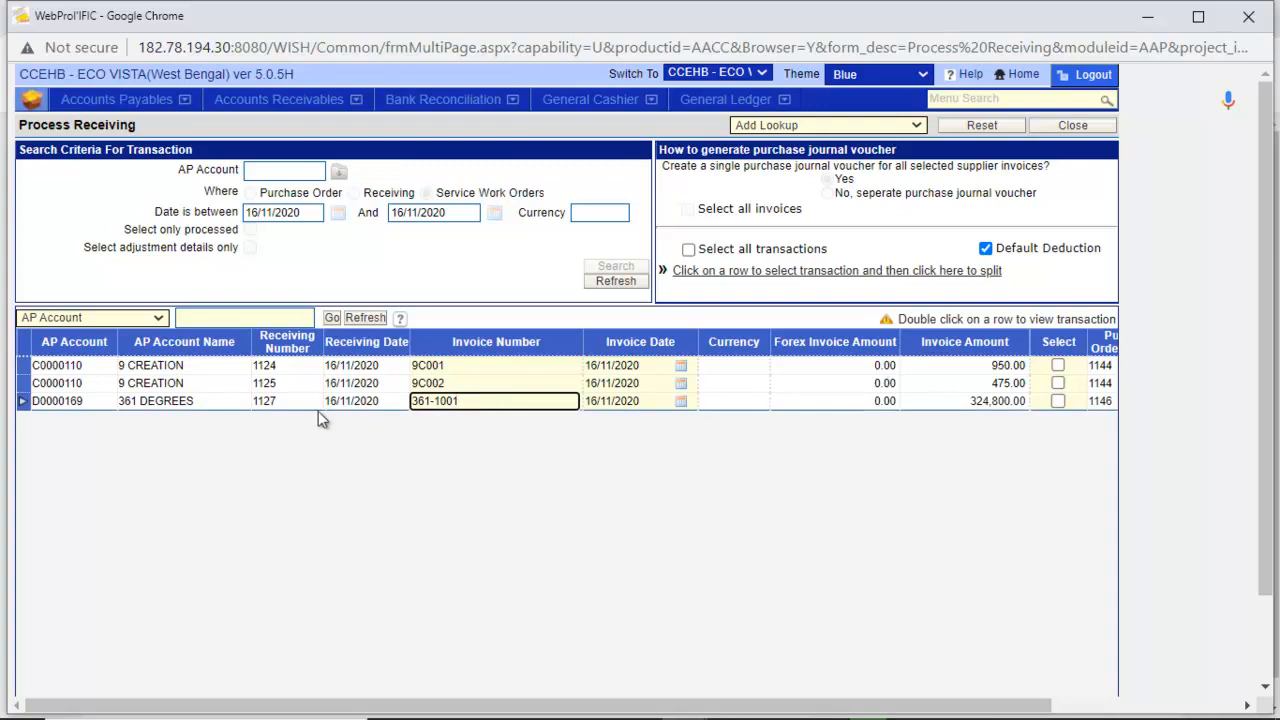
left_click(245, 401)
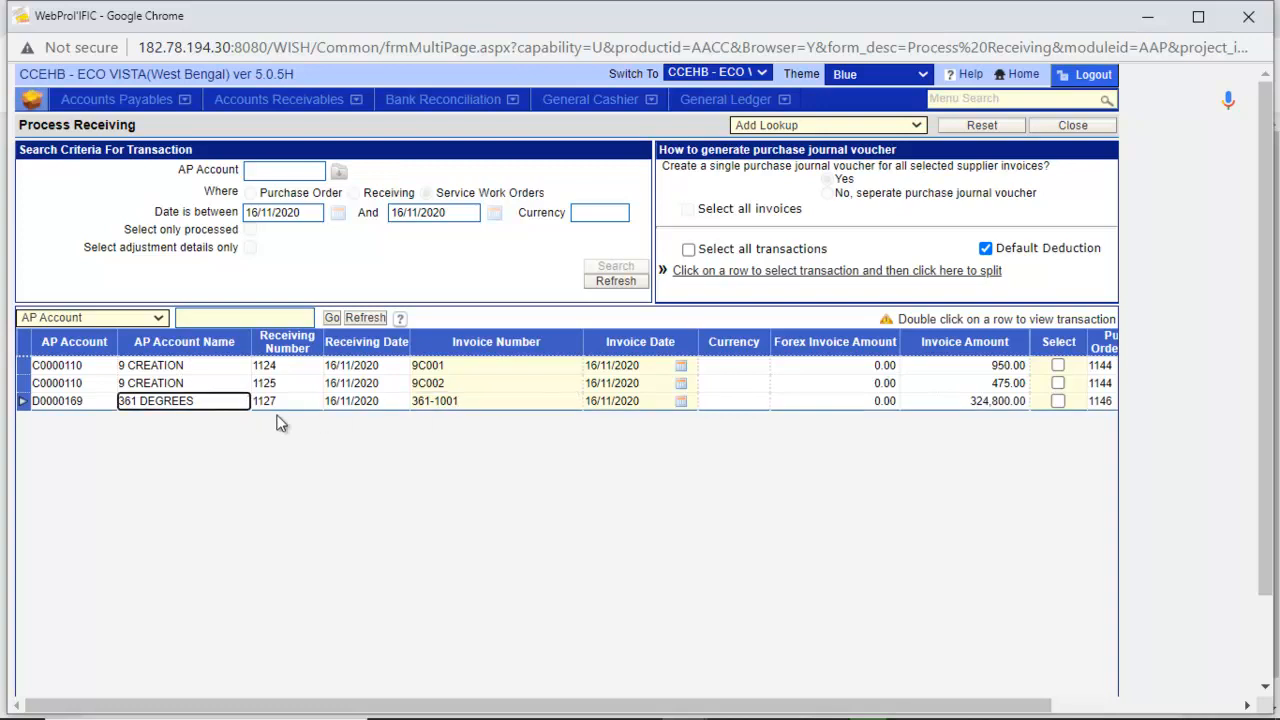
left_click(452, 410)
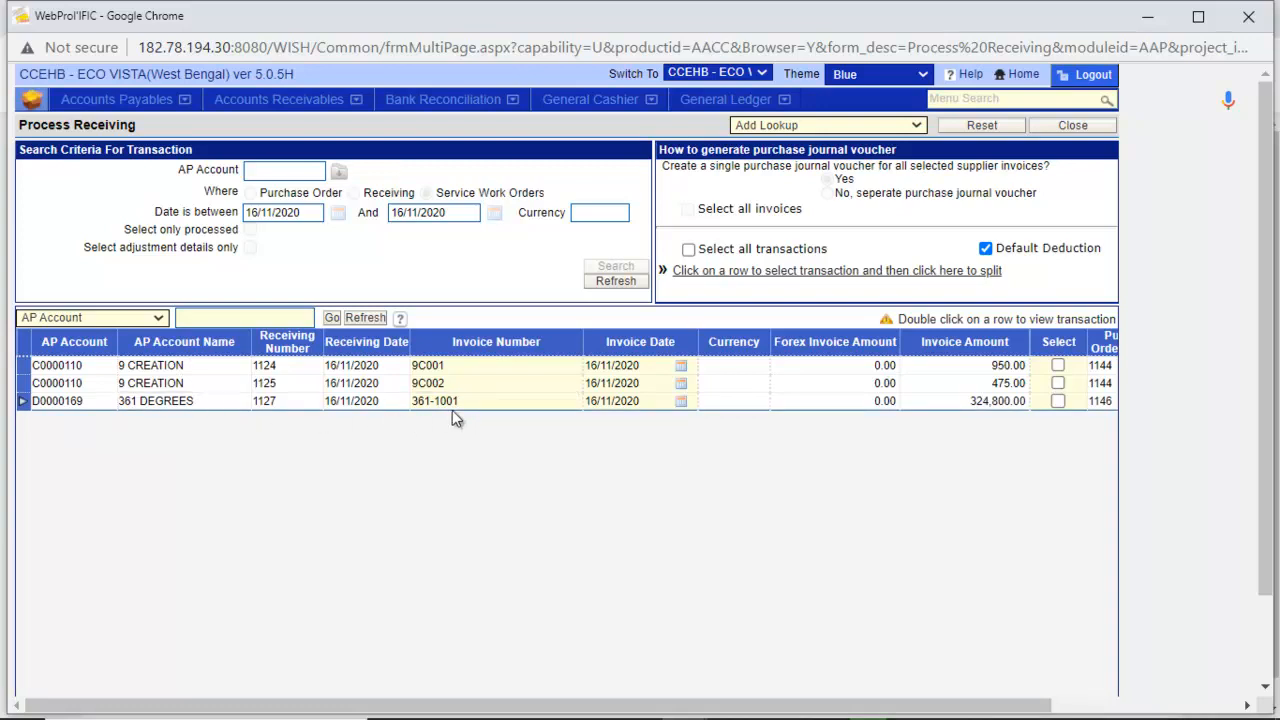